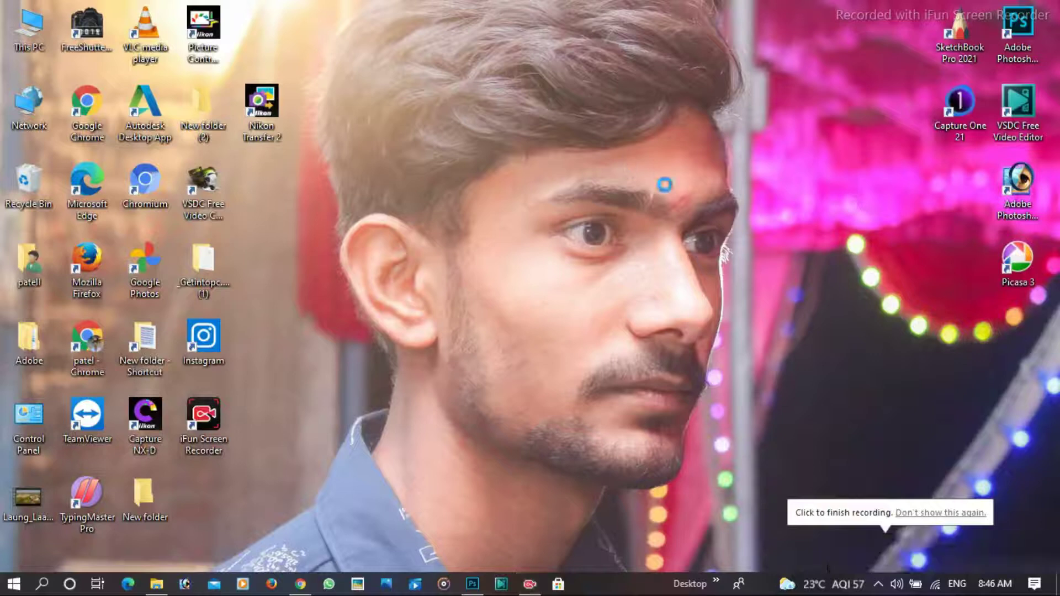
- Raise Camera Raw Shadows to +43 and open DSC_0176.NEF as a Photoshop document
left_click(472, 584)
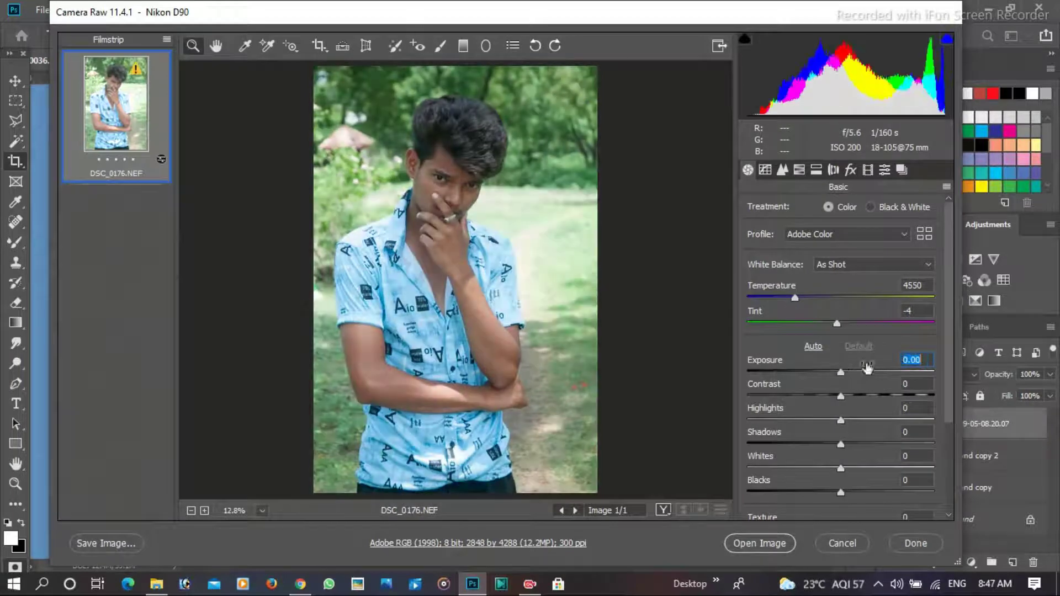
scroll(867, 368, "down", 3)
left_click_drag(860, 356, 879, 357)
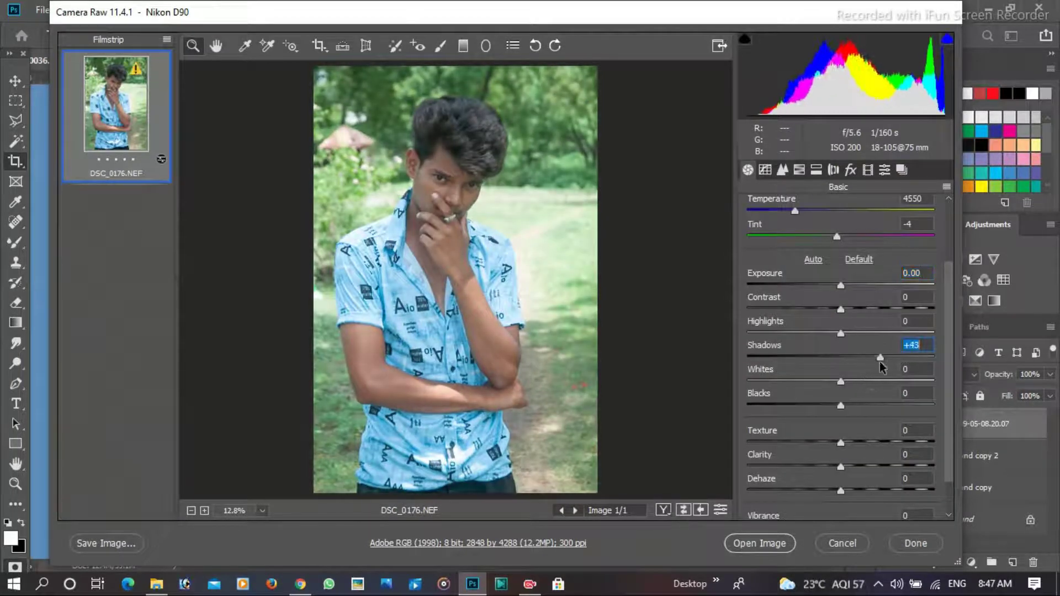
left_click(793, 541)
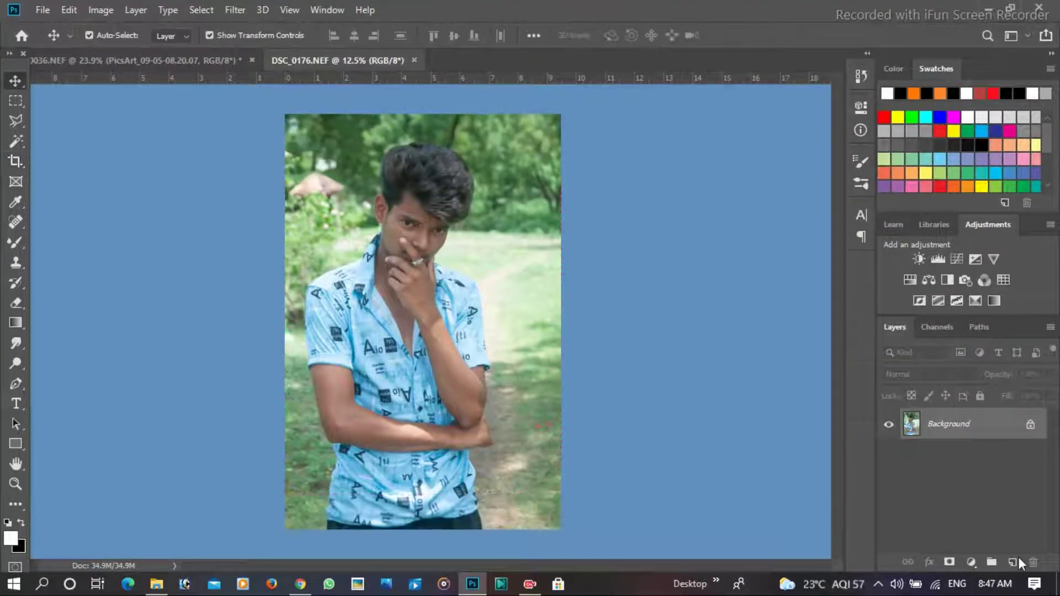
- Duplicate the Background layer twice
left_click_drag(1003, 436, 1012, 562)
left_click_drag(1006, 425, 1012, 562)
scroll(399, 162, "up", 3)
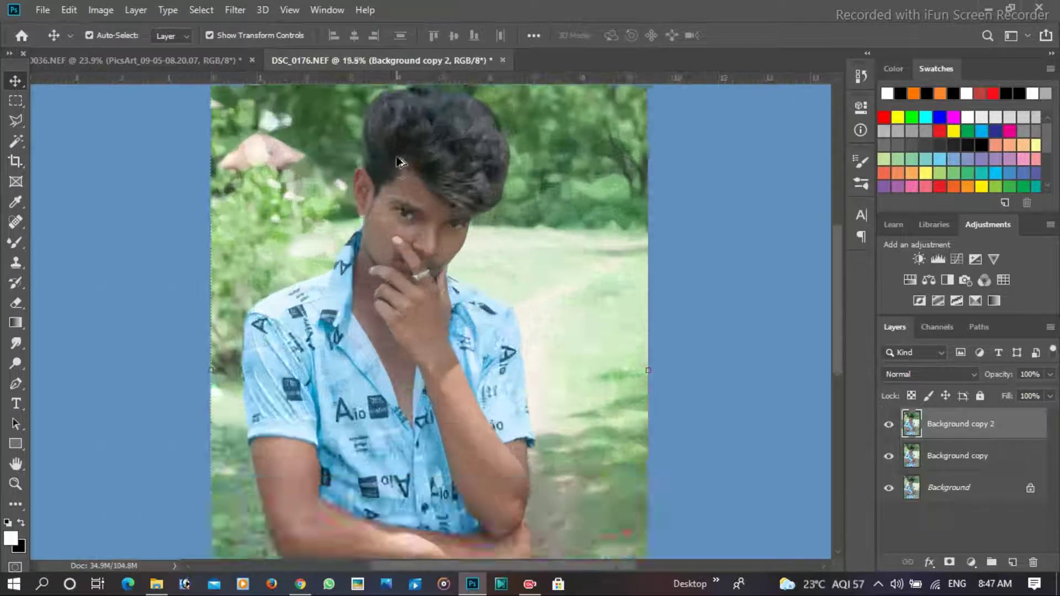
scroll(399, 162, "up", 2)
scroll(399, 162, "up", 2)
- Trace a lasso selection around the young man, starting at his hair
key("l")
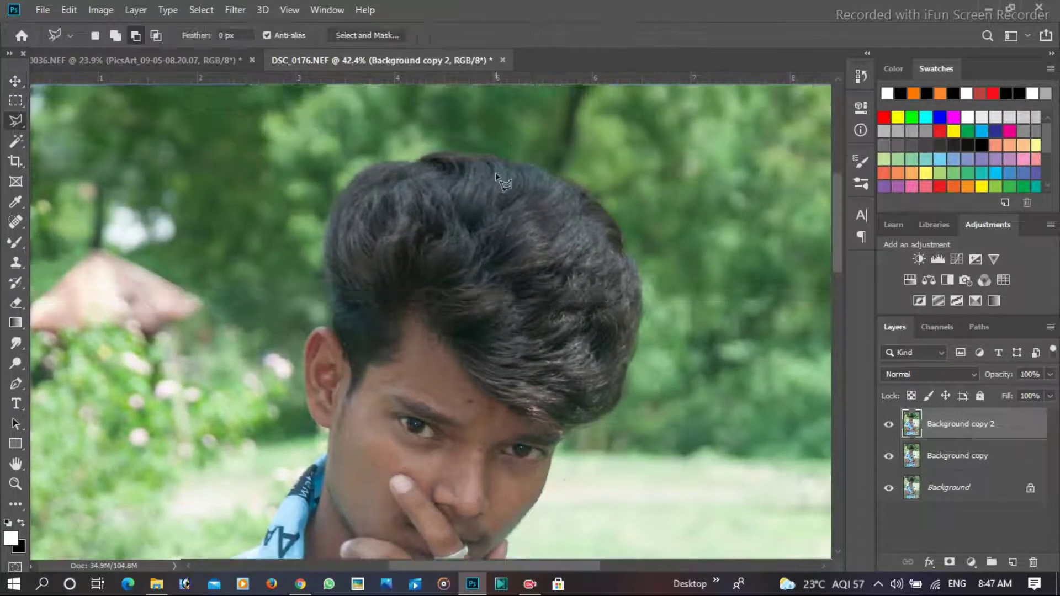
left_click(495, 176)
left_click(495, 228)
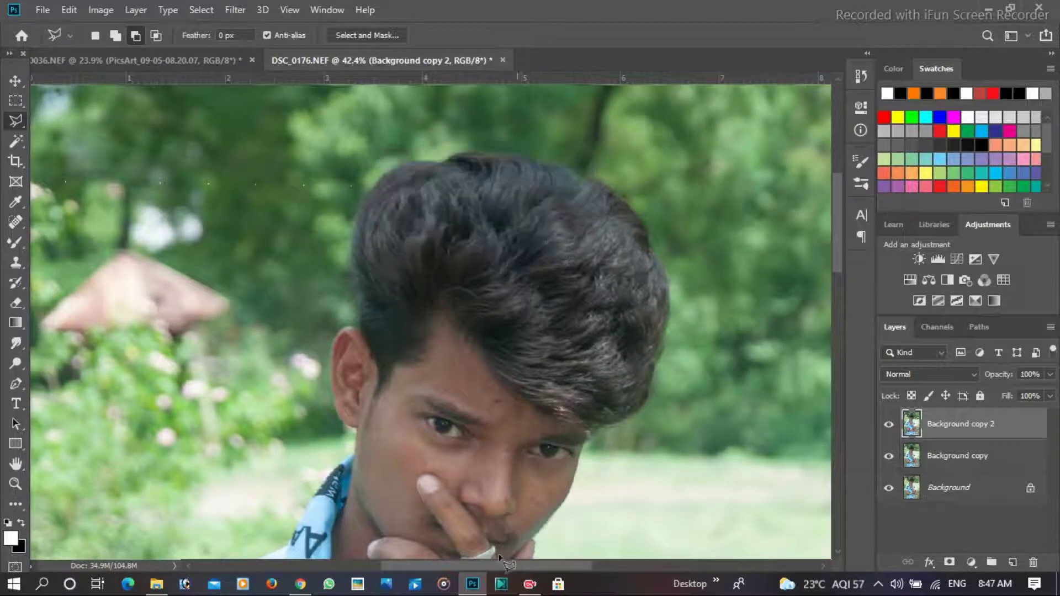
scroll(552, 215, "up", 3)
scroll(541, 226, "left", 2)
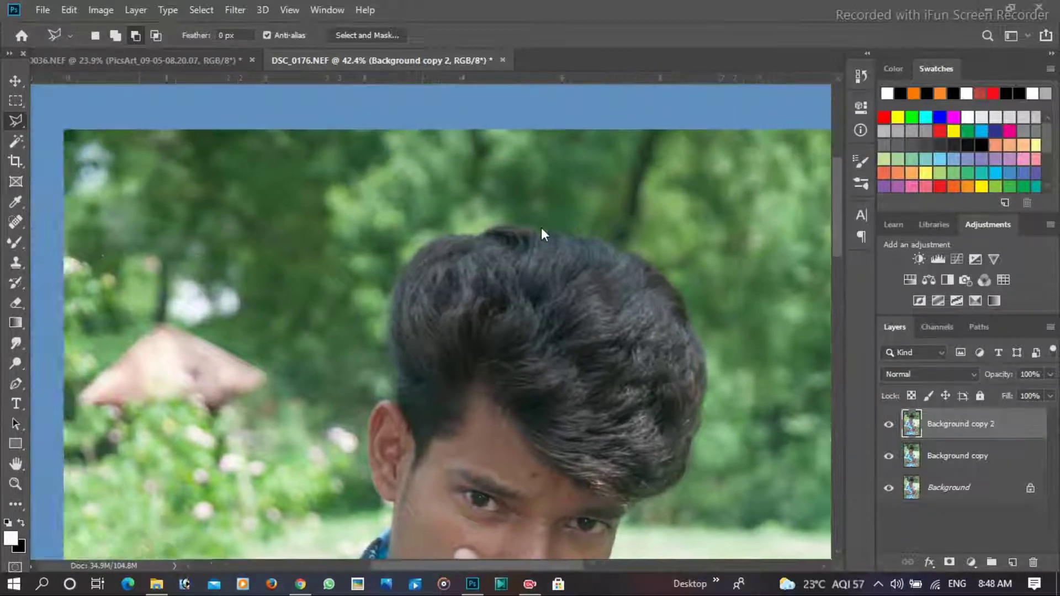
scroll(540, 228, "up", 2)
left_click(544, 240)
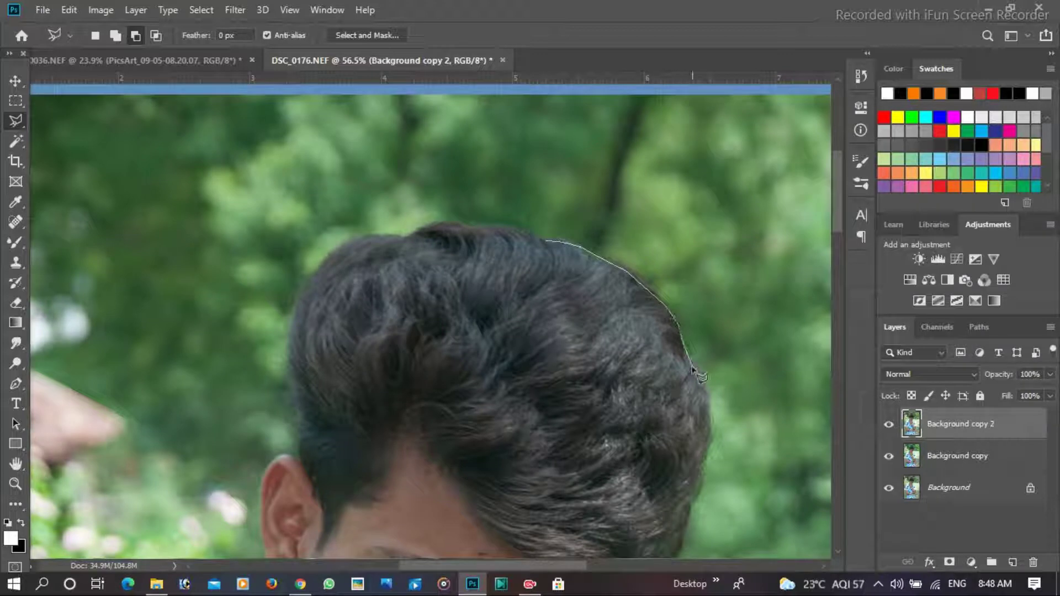
scroll(689, 497, "down", 1)
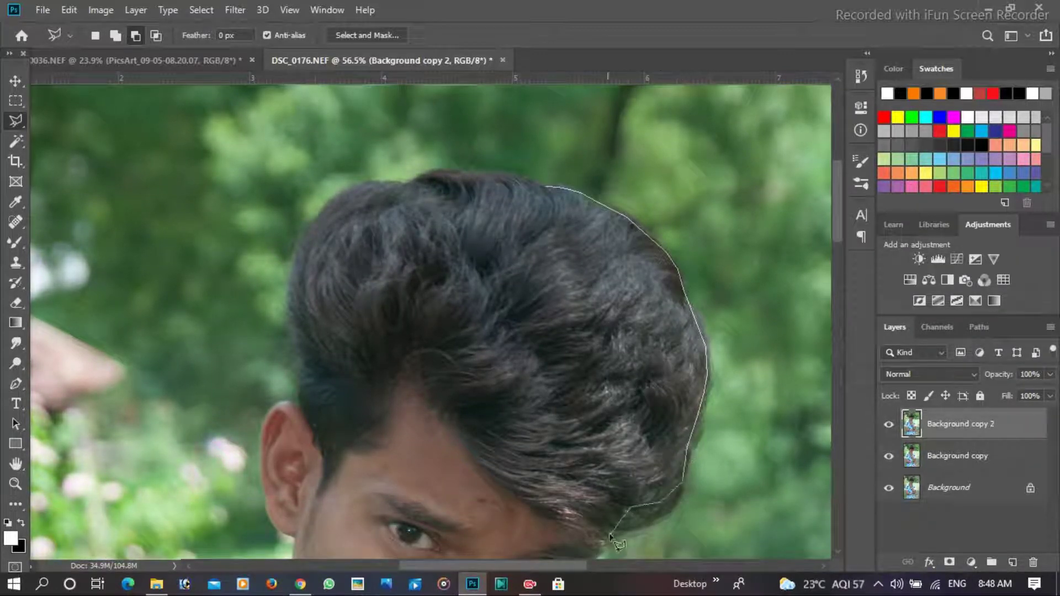
scroll(607, 496, "down", 3)
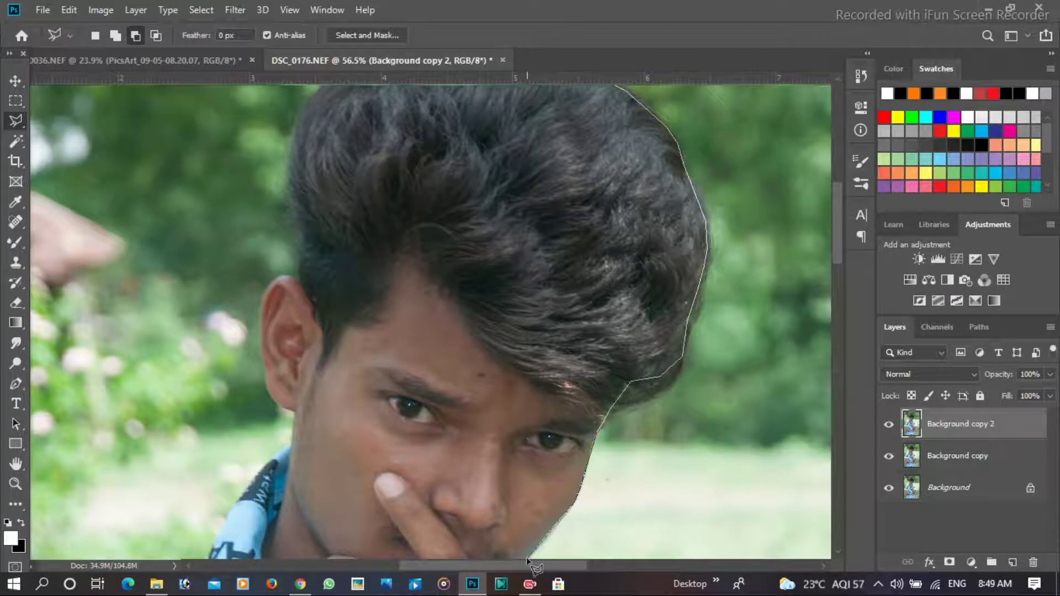
scroll(552, 529, "down", 3)
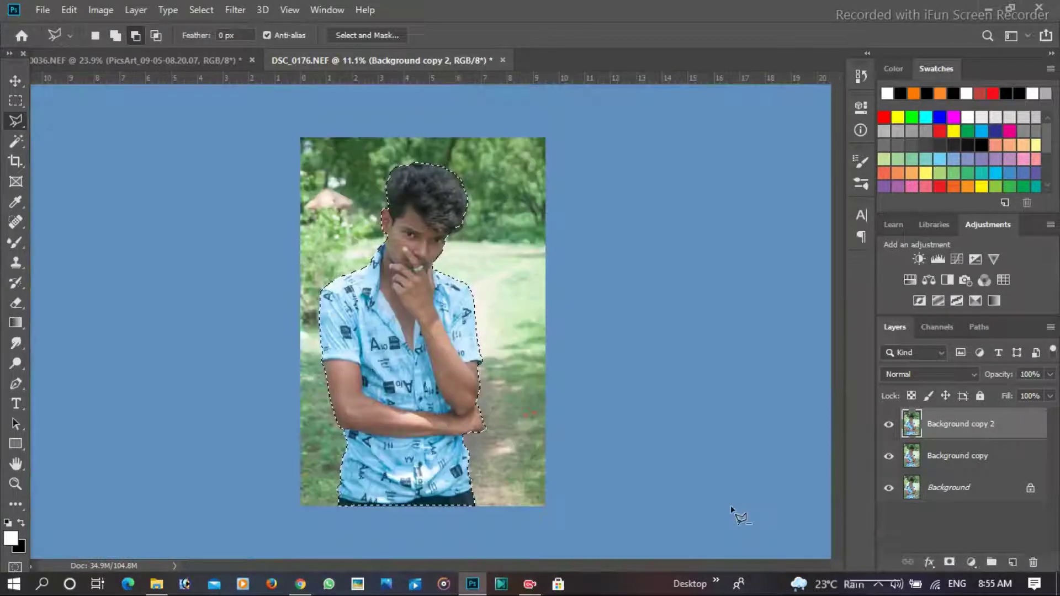
- Cut the selected man onto his own Layer 1 and hide the layers beneath it
right_click(607, 450)
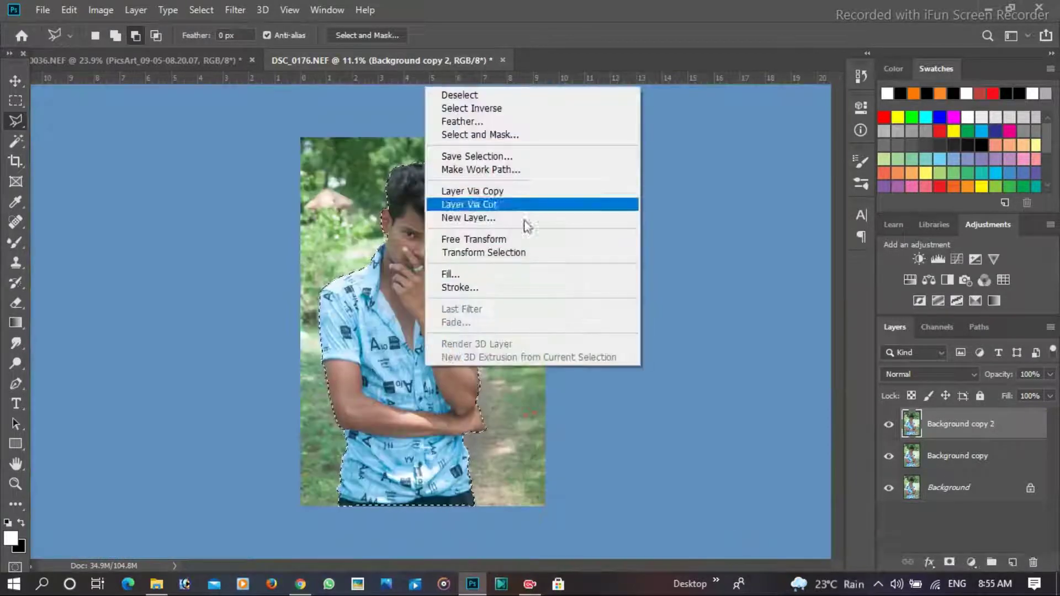
left_click(525, 207)
left_click(889, 519)
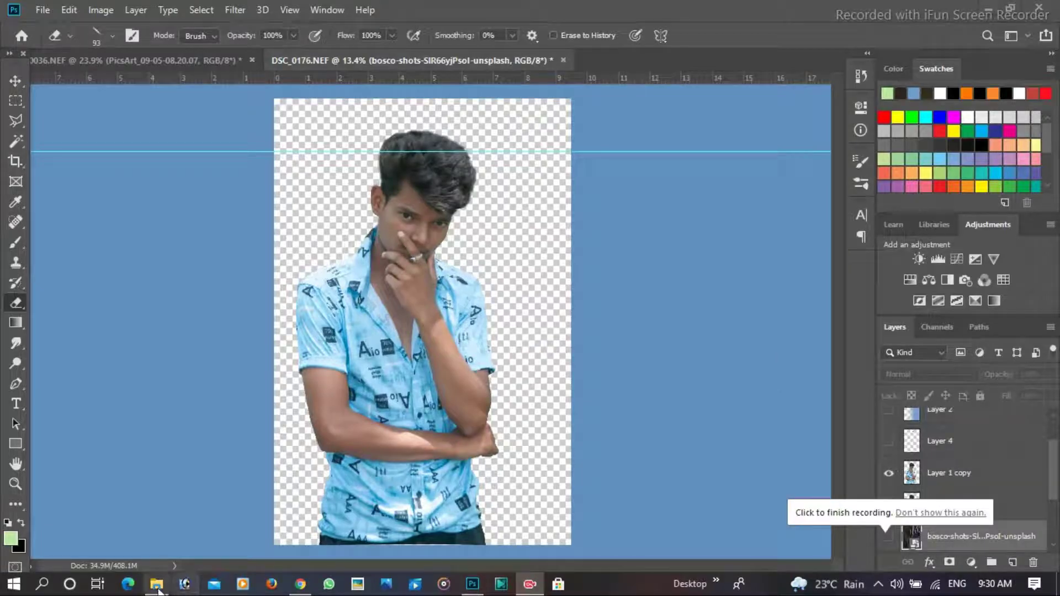
left_click(157, 584)
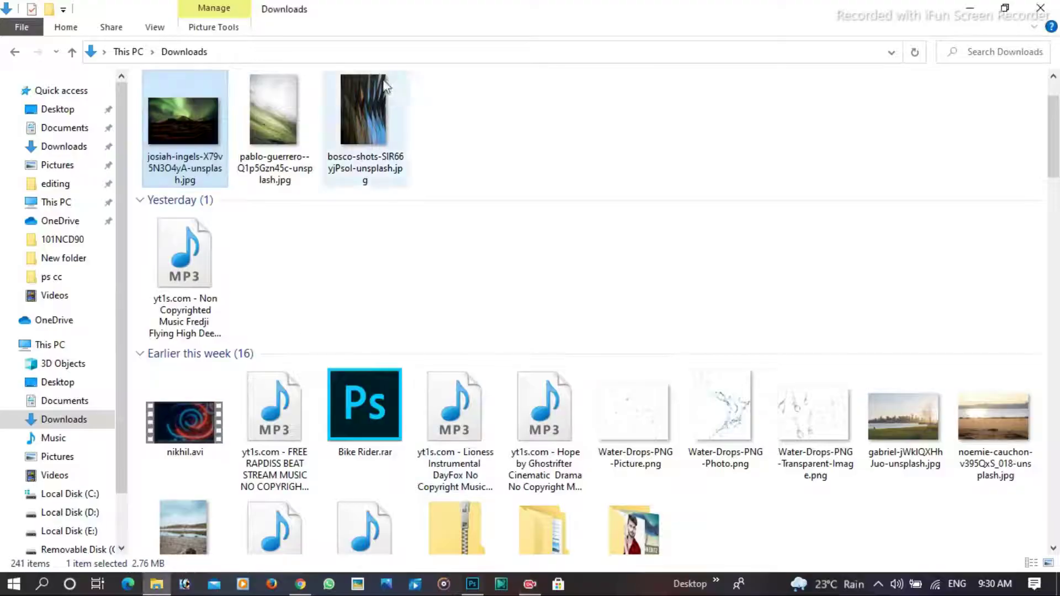
- Drag josiah-ingels-X79v5N3O4yA-unsplash.jpg from Downloads onto the Photoshop canvas
mouse_move(155, 113)
left_mouse_down()
mouse_move(236, 207)
mouse_move(474, 553)
mouse_move(442, 344)
left_mouse_up()
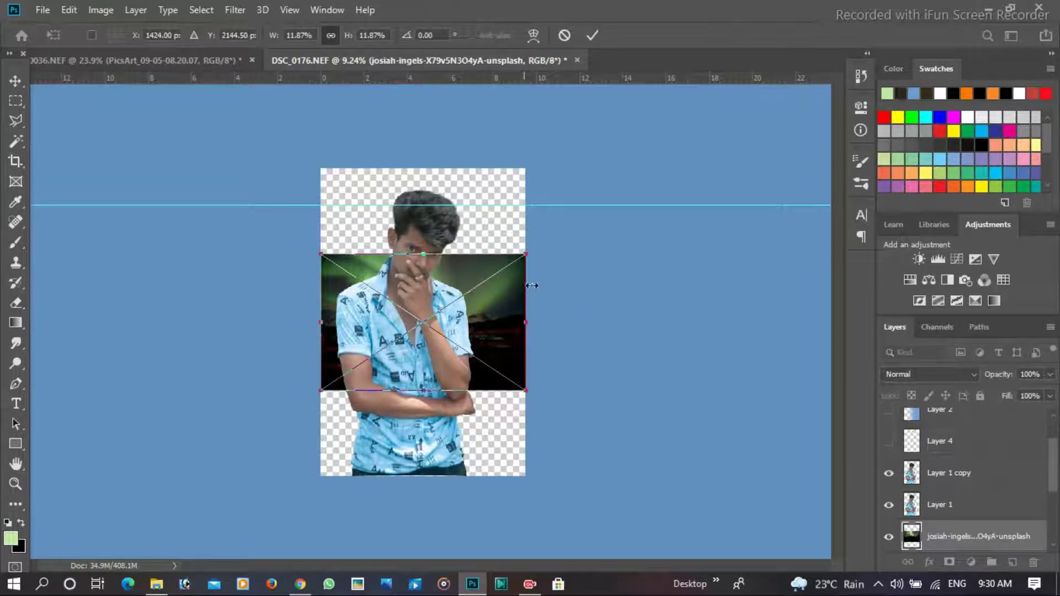
- Scale the aurora photo to 30.75% so it covers the canvas, and commit the transform
left_click_drag(525, 322, 752, 343)
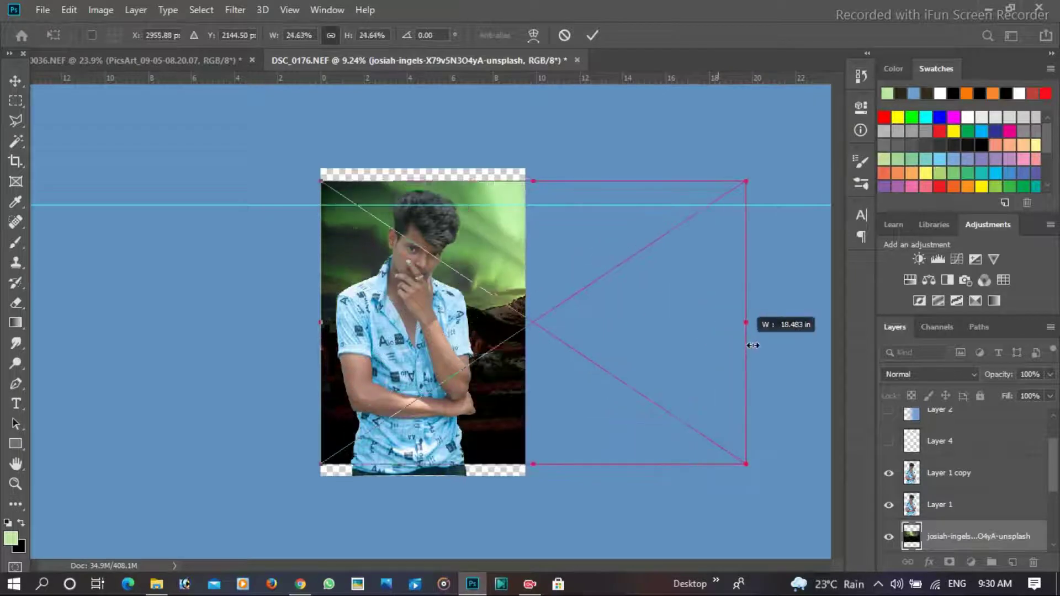
left_click_drag(617, 350, 532, 323)
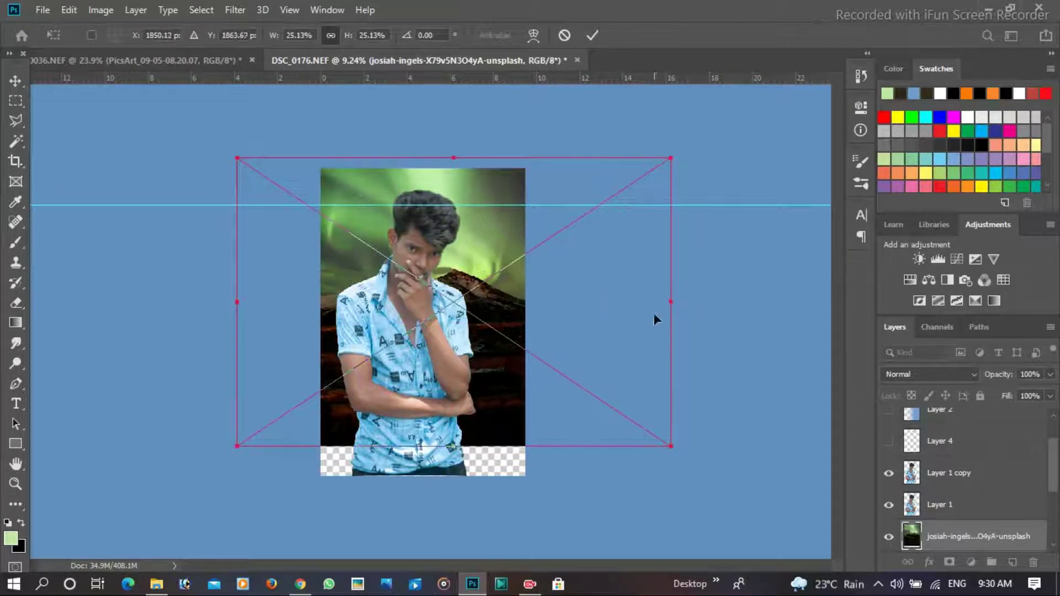
left_click_drag(668, 301, 762, 287)
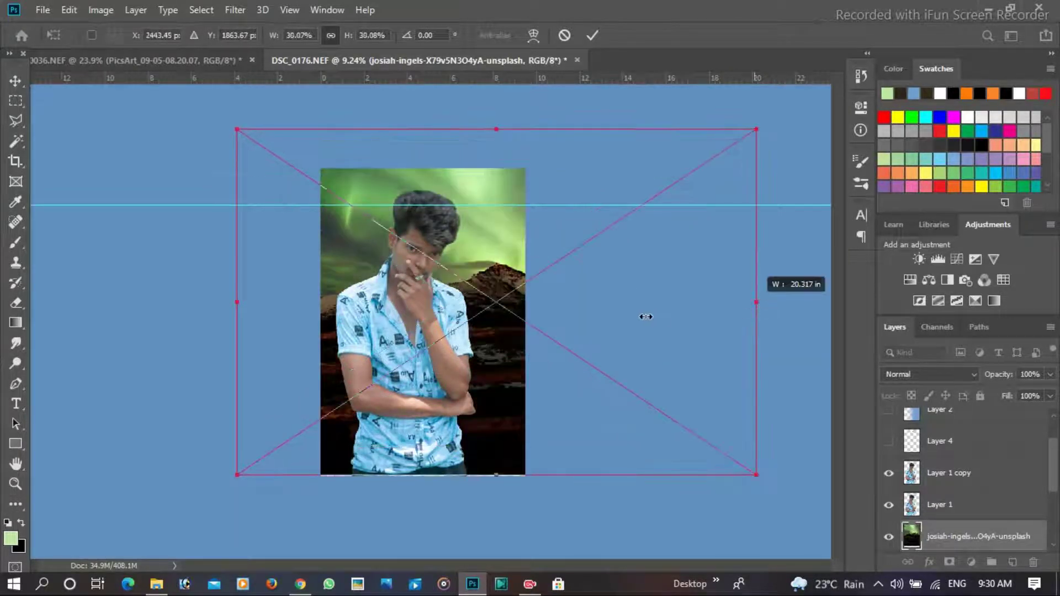
mouse_move(643, 315)
left_mouse_down()
mouse_move(596, 329)
mouse_move(581, 313)
mouse_move(534, 320)
mouse_move(455, 305)
mouse_move(458, 321)
left_mouse_up()
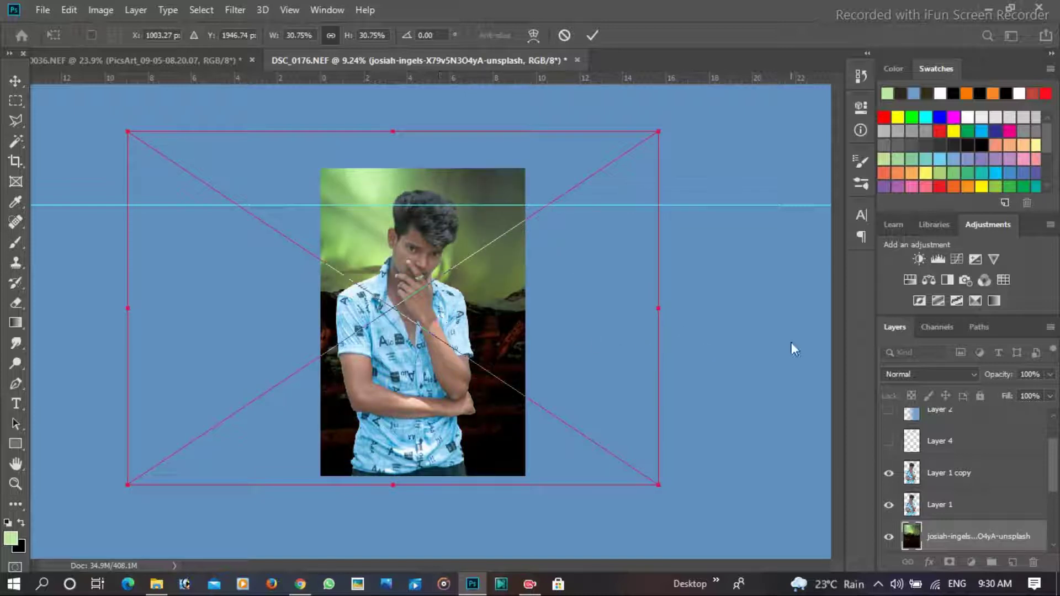
key("e")
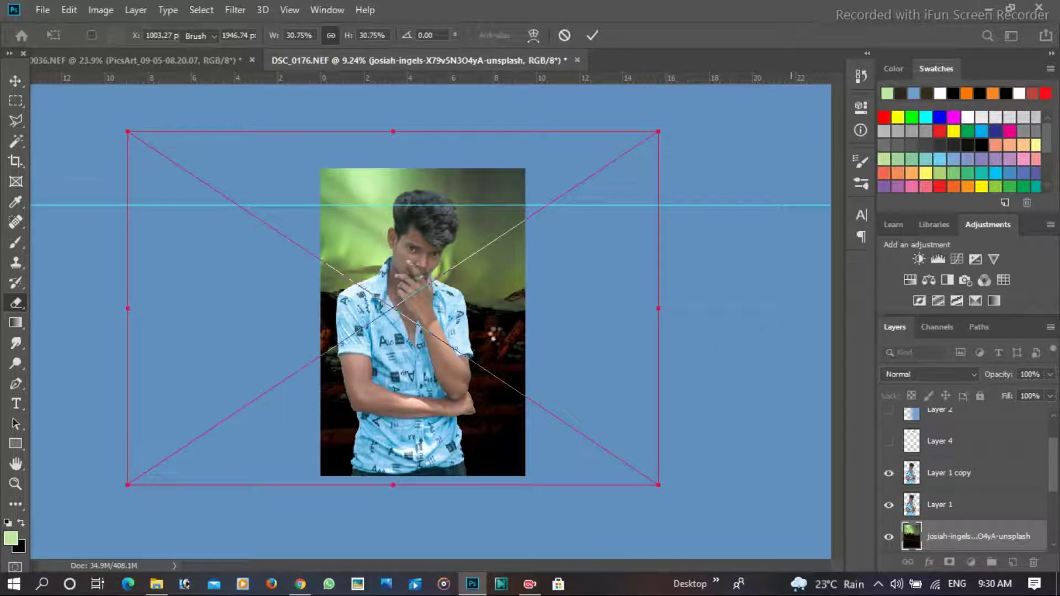
left_click(476, 323)
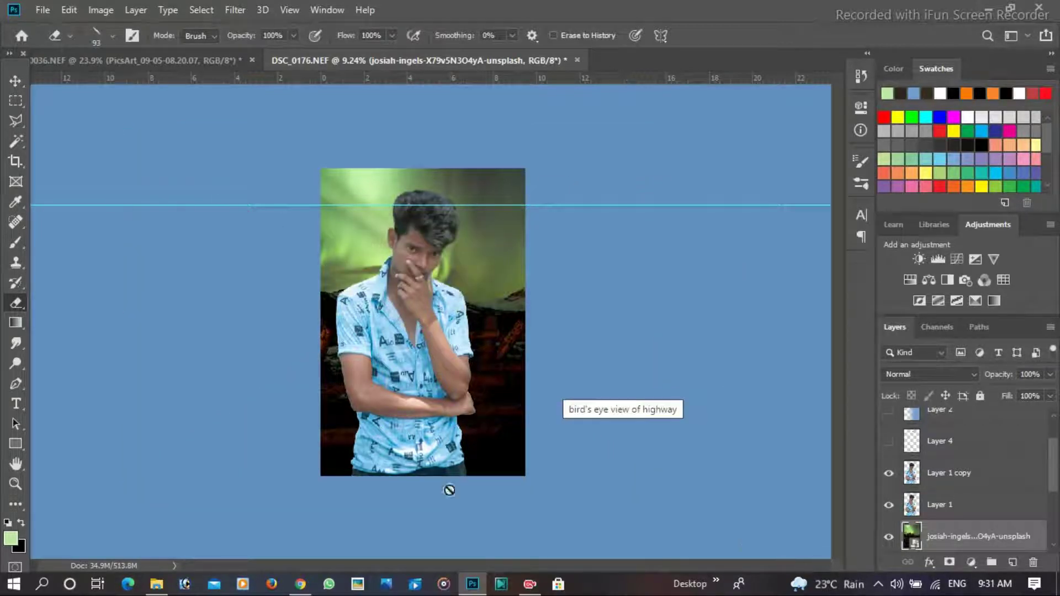
- Try erasing on the aurora smart object and confirm rasterizing it into a pixel layer
scroll(436, 293, "up", 2)
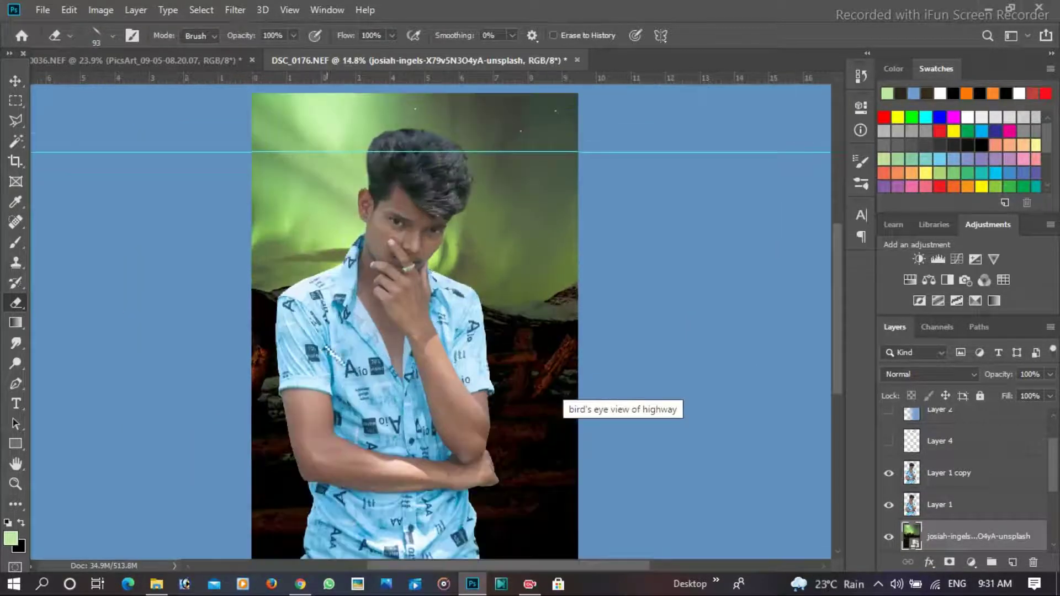
scroll(333, 356, "up", 2)
scroll(414, 287, "up", 1)
scroll(469, 248, "up", 2)
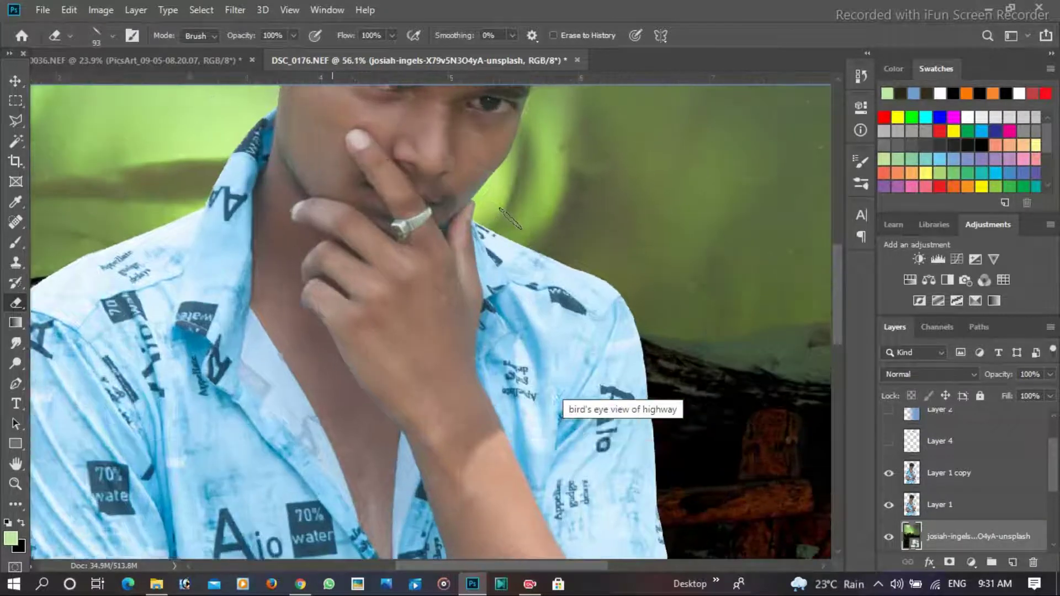
scroll(510, 219, "down", 1)
scroll(505, 220, "down", 1)
scroll(510, 221, "down", 1)
scroll(516, 223, "down", 1)
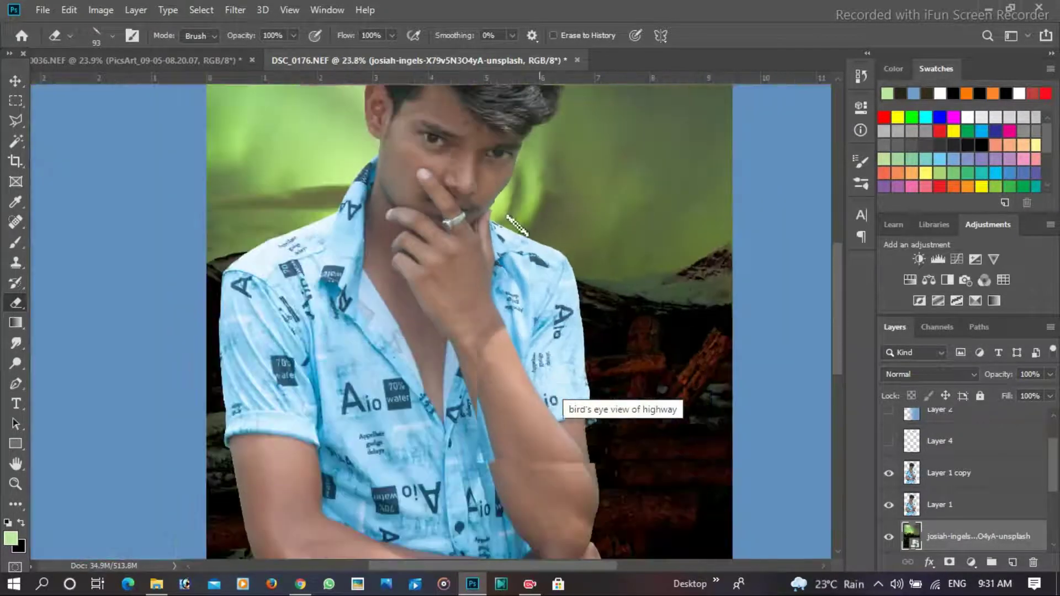
scroll(516, 223, "down", 1)
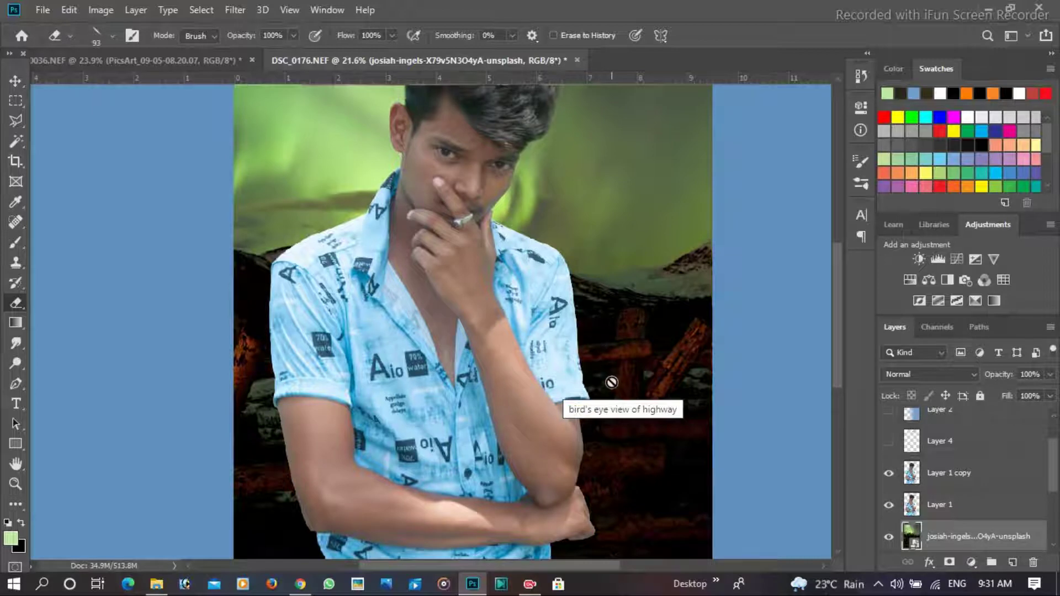
scroll(619, 557, "up", 1)
scroll(662, 524, "up", 1)
scroll(704, 502, "up", 1)
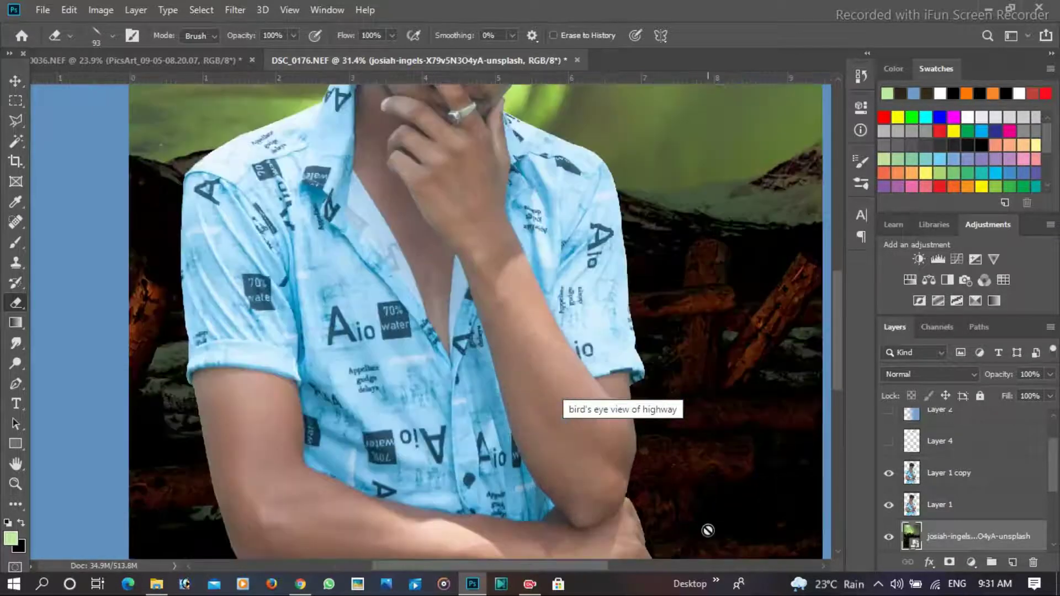
scroll(707, 530, "up", 1)
scroll(708, 531, "up", 2)
scroll(527, 389, "down", 1)
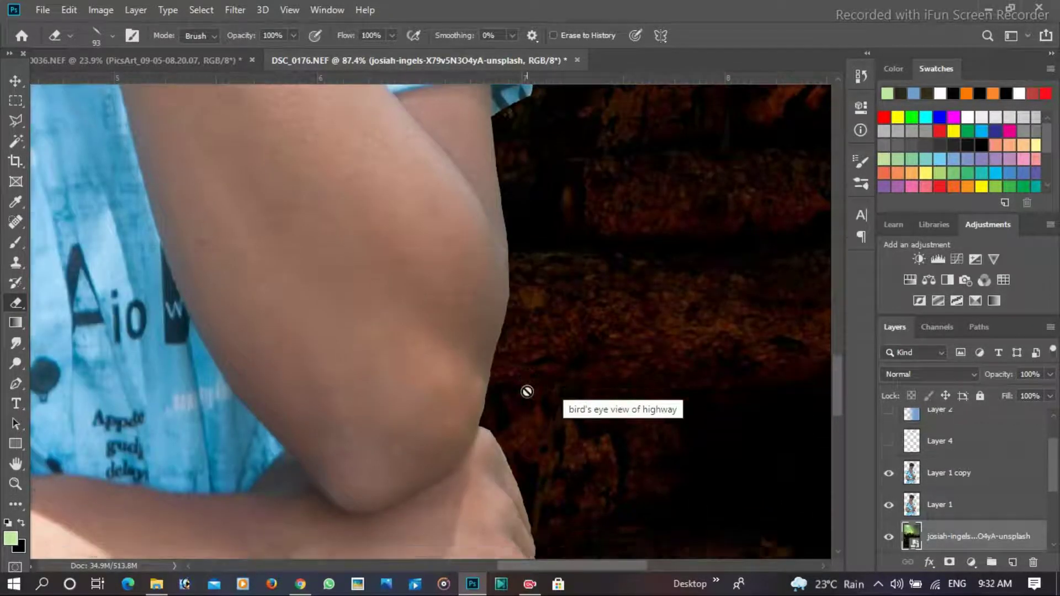
scroll(519, 381, "down", 1)
scroll(552, 332, "down", 1)
scroll(576, 281, "down", 1)
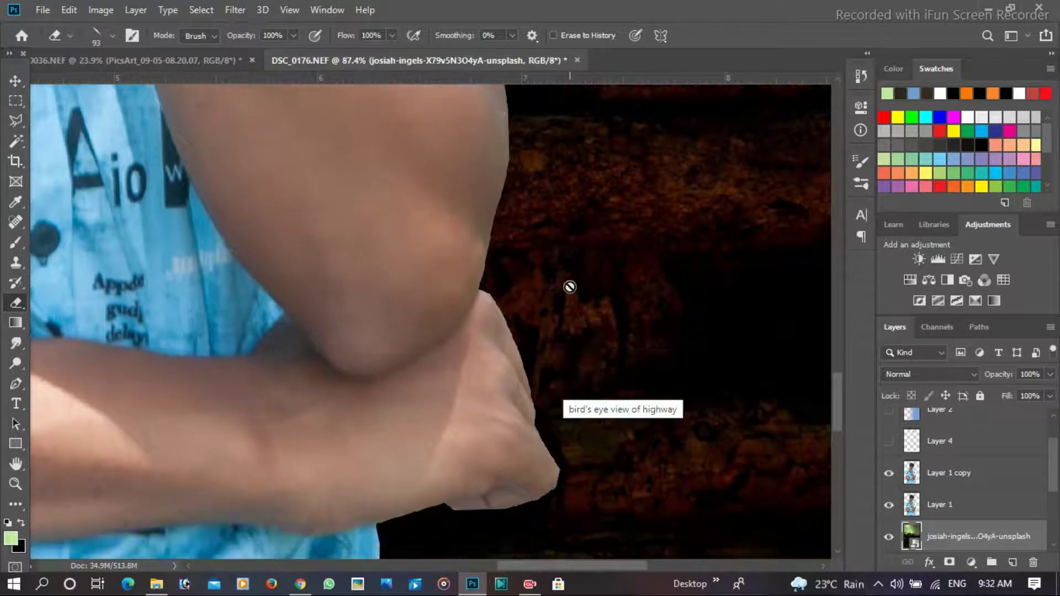
left_click(601, 228)
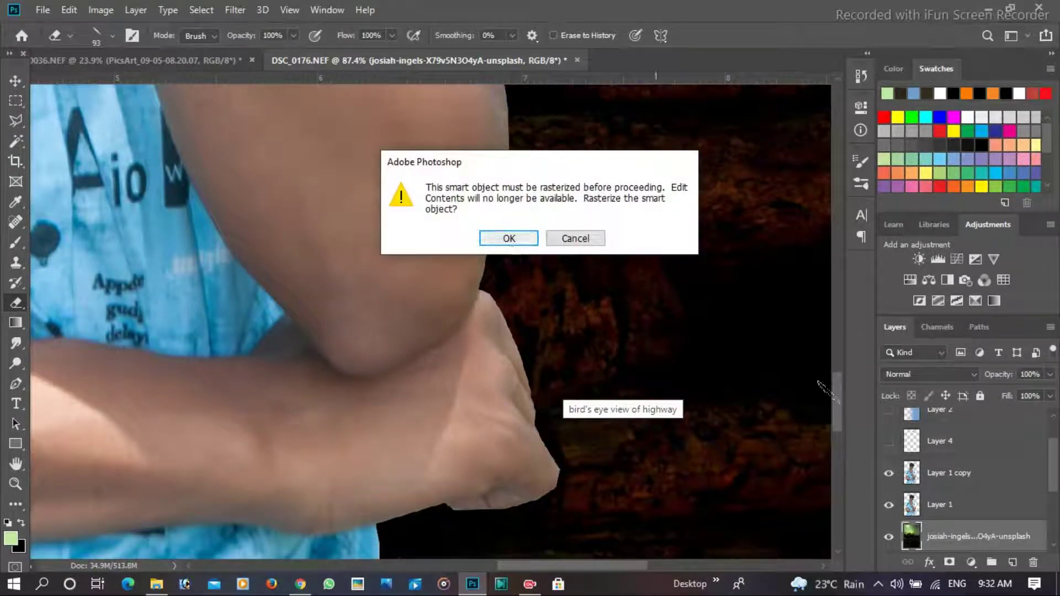
left_click(510, 241)
- Select Layer 1 copy and zoom in on the man's face
left_click(963, 481)
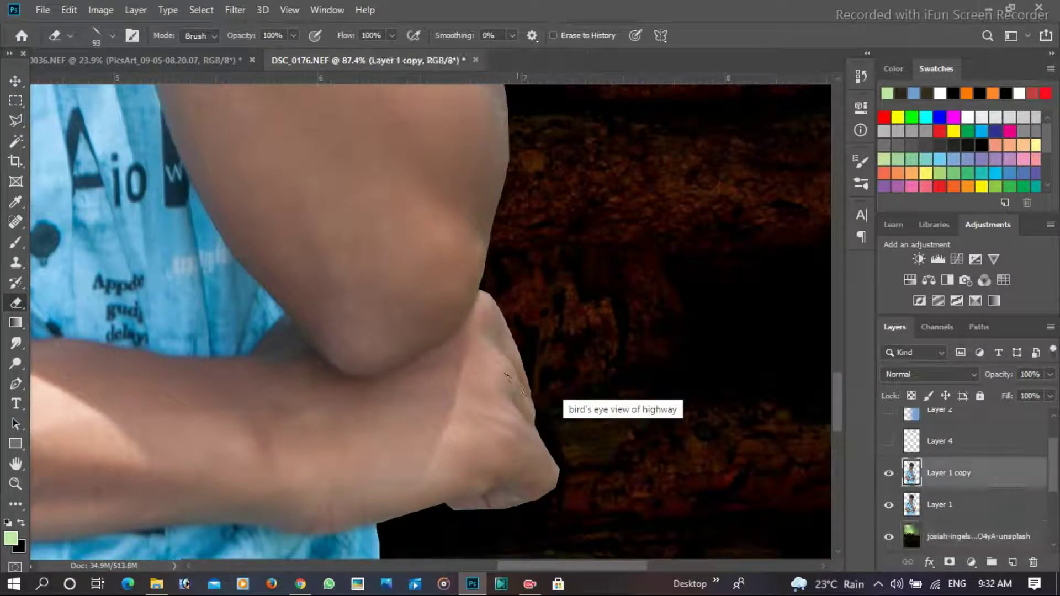
scroll(461, 348, "down", 3)
scroll(461, 348, "down", 2)
scroll(442, 142, "down", 2)
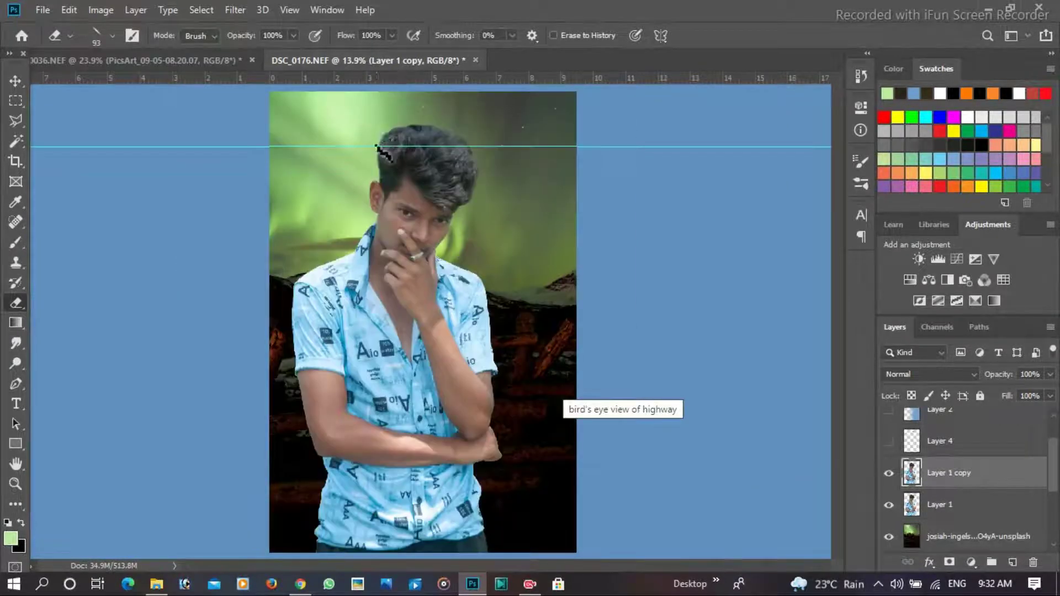
scroll(386, 138, "up", 2)
scroll(391, 193, "up", 2)
scroll(422, 331, "up", 2)
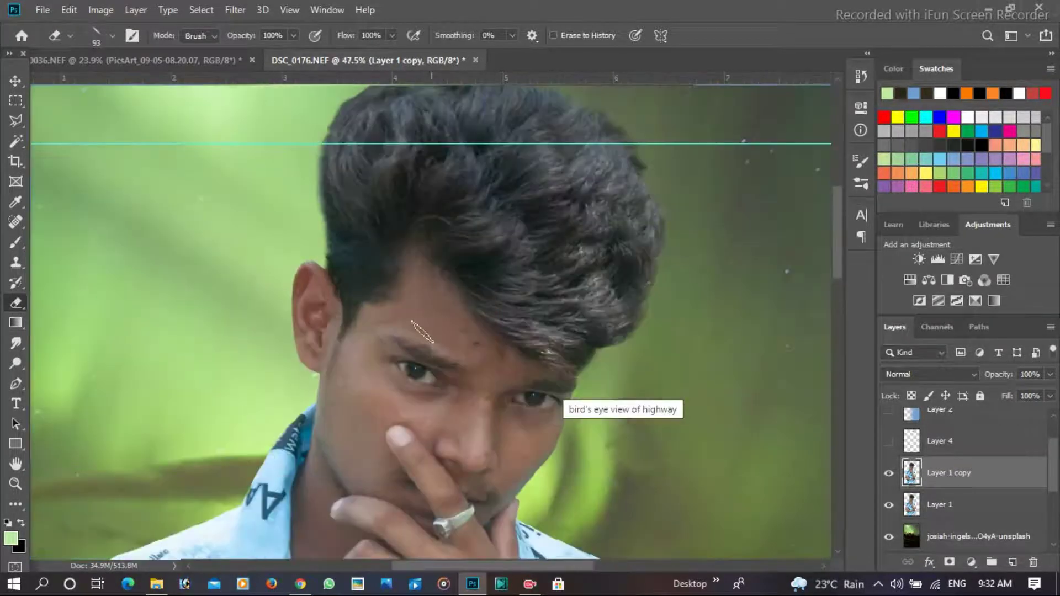
scroll(419, 328, "up", 1)
scroll(411, 320, "up", 1)
scroll(410, 319, "down", 1)
scroll(276, 232, "down", 1)
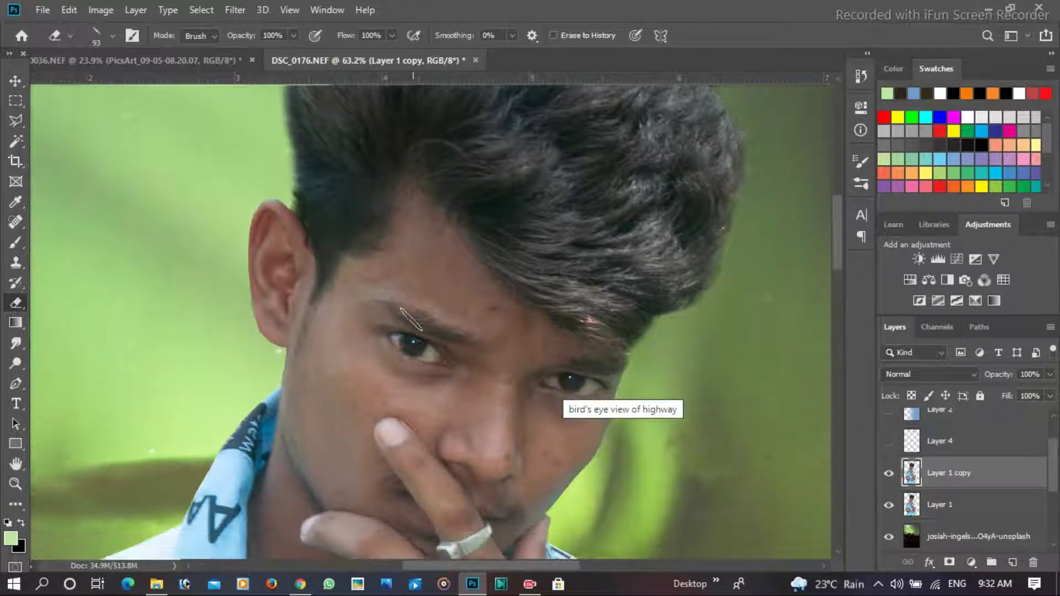
- Smooth the forehead skin on Layer 1 copy with a roughly 62 px Mixer Brush
left_click(15, 242)
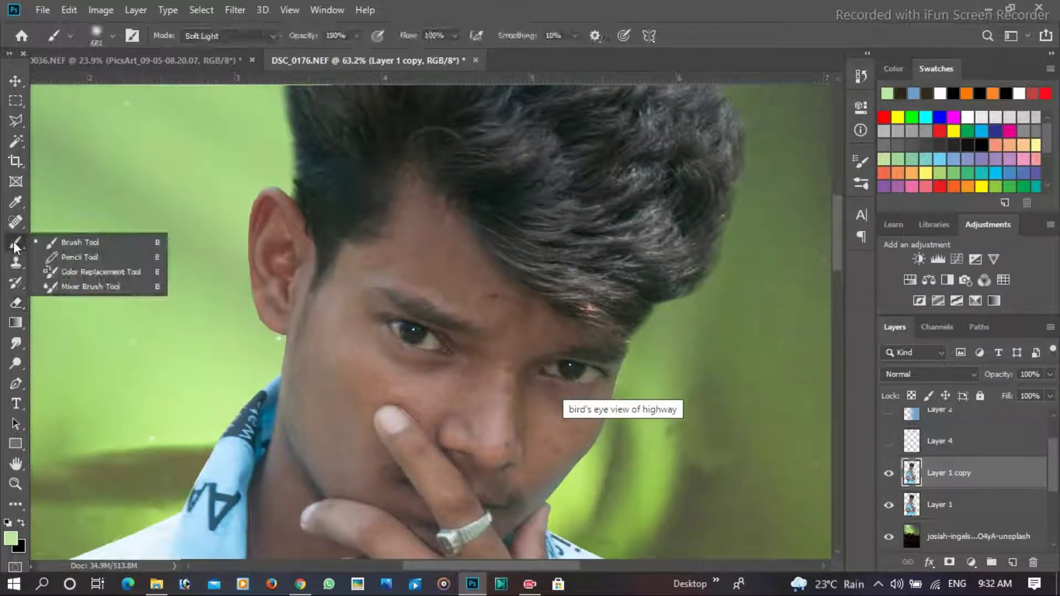
key("shift+b")
scroll(428, 251, "up", 2)
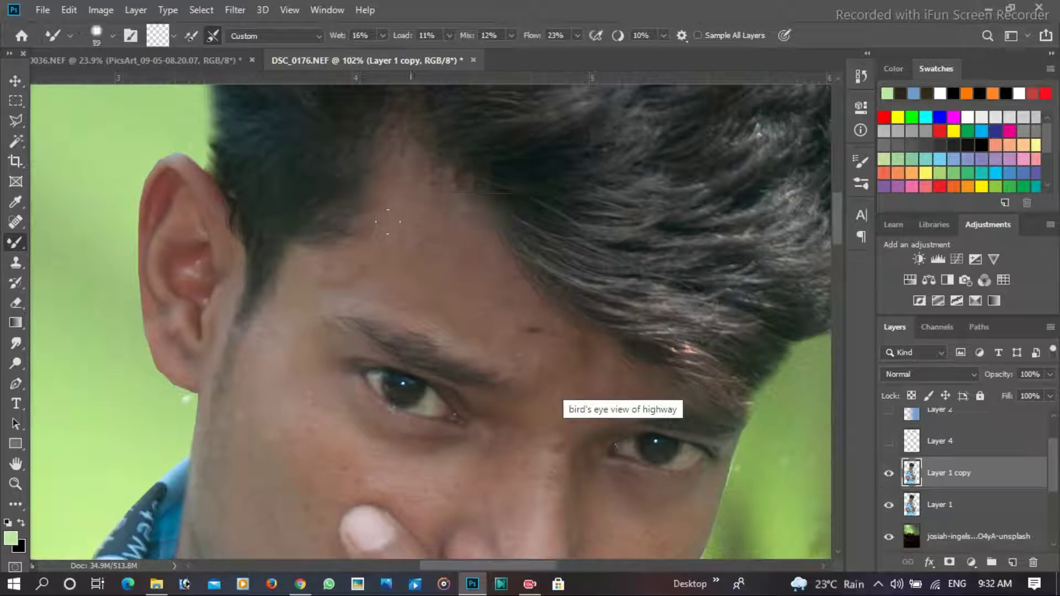
scroll(409, 243, "up", 2)
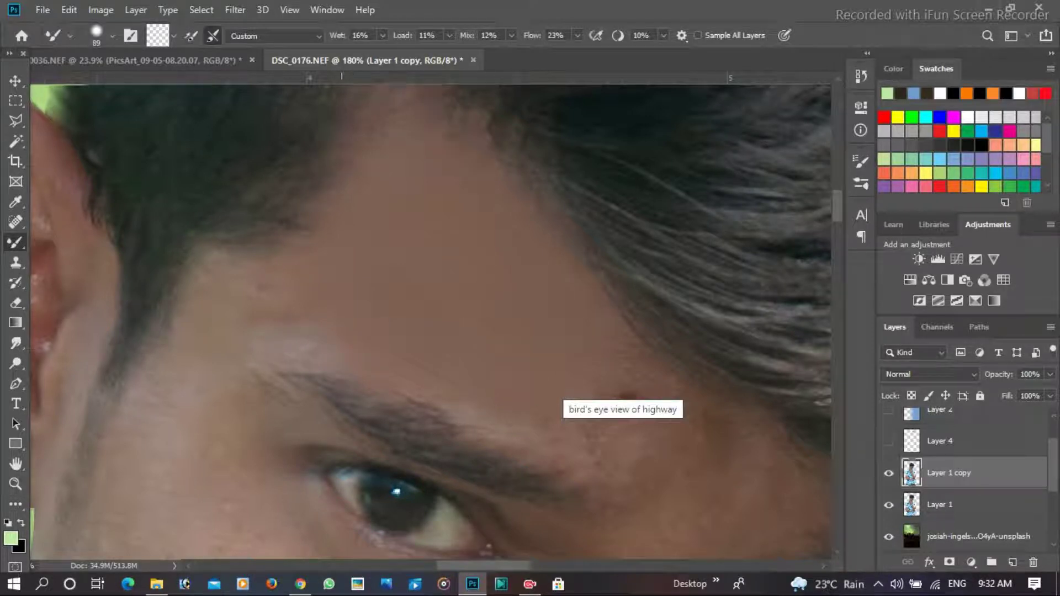
left_click_drag(350, 296, 303, 259)
left_click_drag(253, 251, 303, 278)
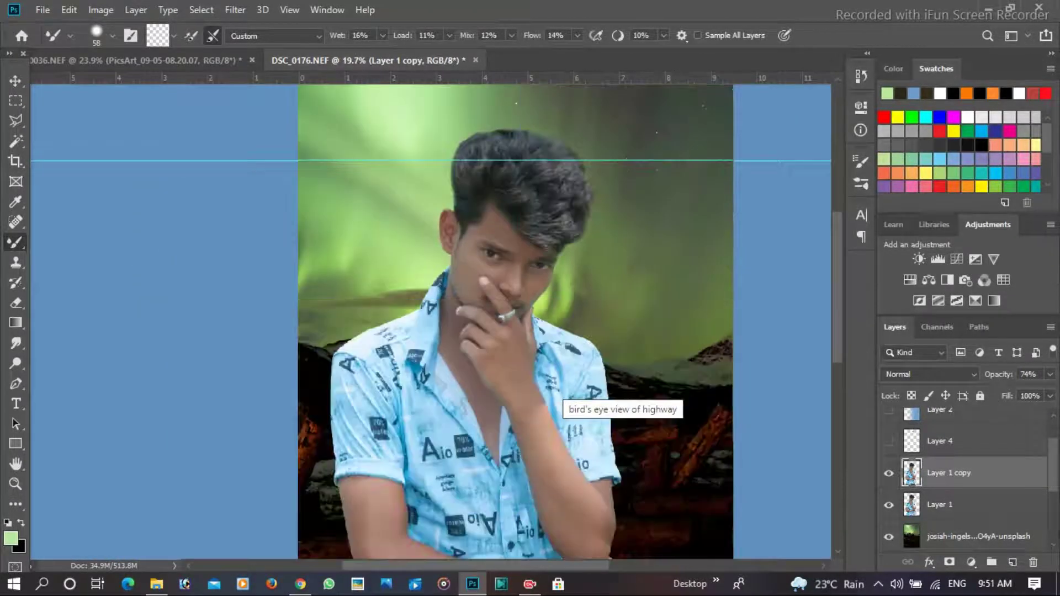
- Merge Layer 1 copy down into Layer 1
right_click(979, 470)
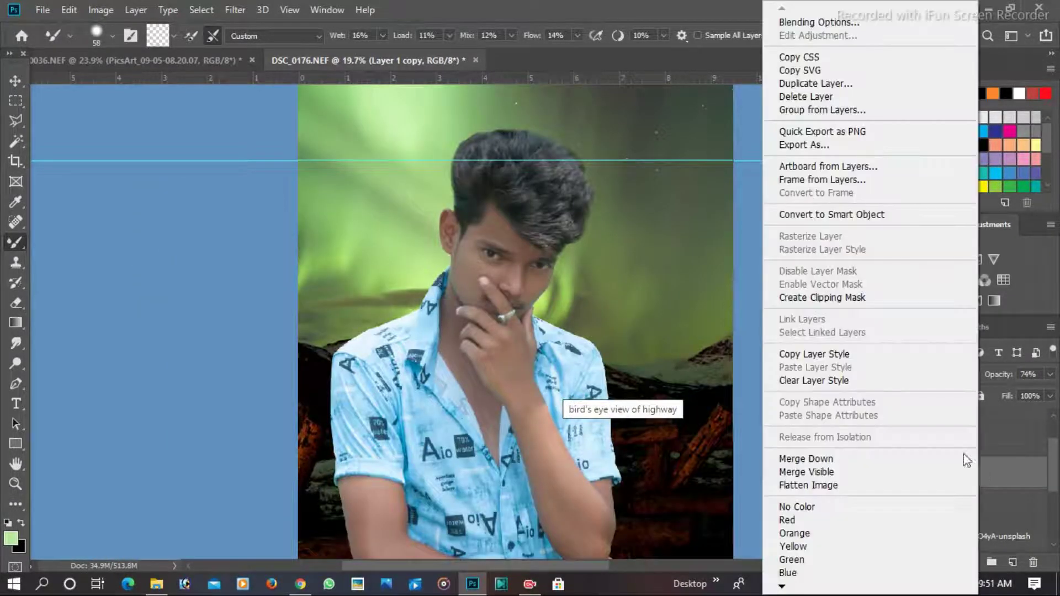
left_click(782, 459)
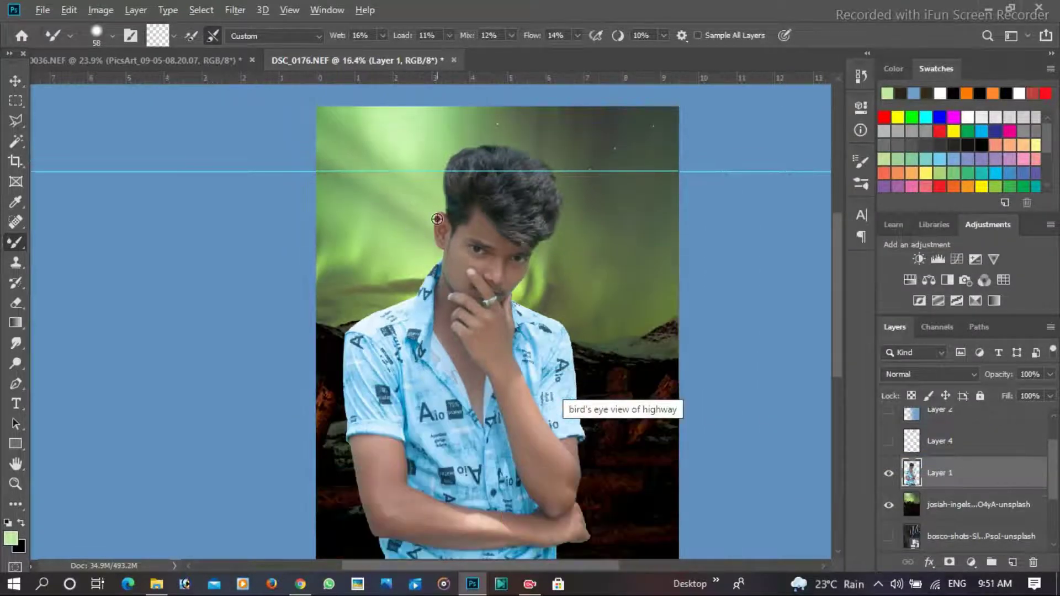
scroll(437, 218, "down", 3)
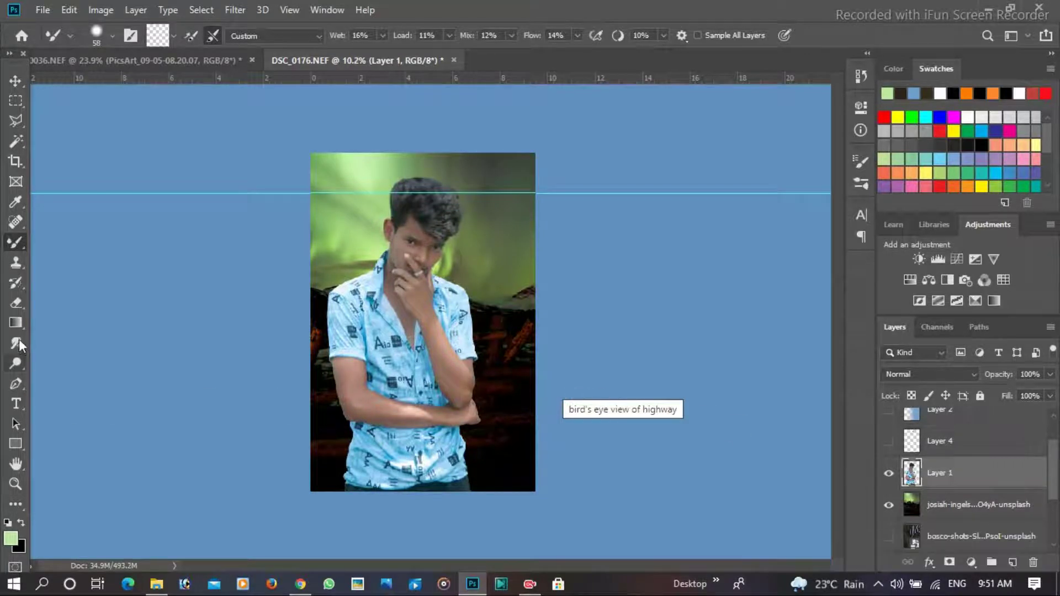
- Set up a soft 93 px Eraser for cleaning Layer 1's edges
left_click(15, 302)
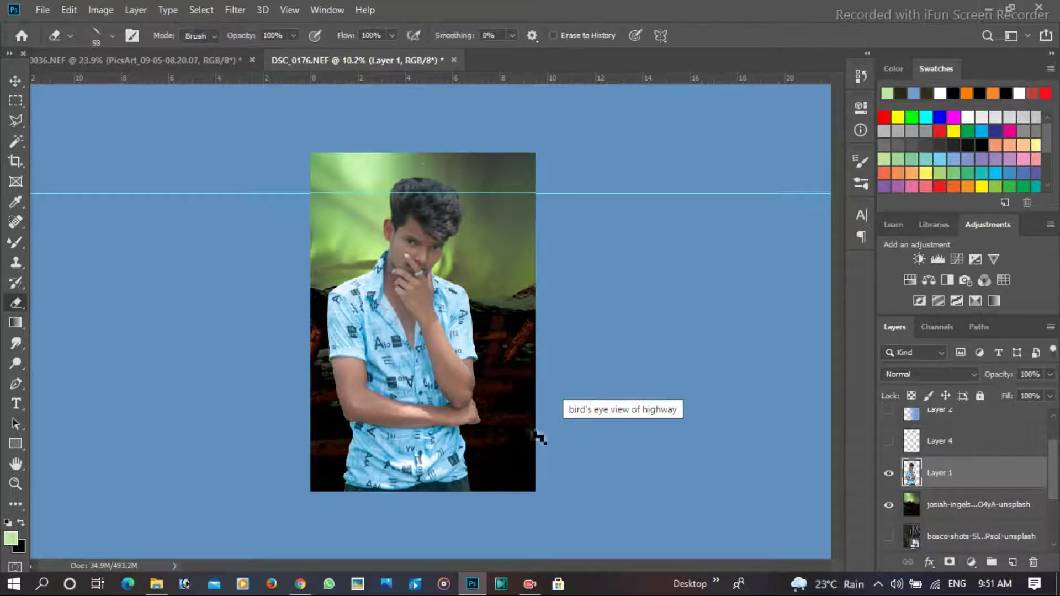
scroll(491, 406, "up", 2)
scroll(540, 461, "up", 2)
scroll(552, 468, "up", 3)
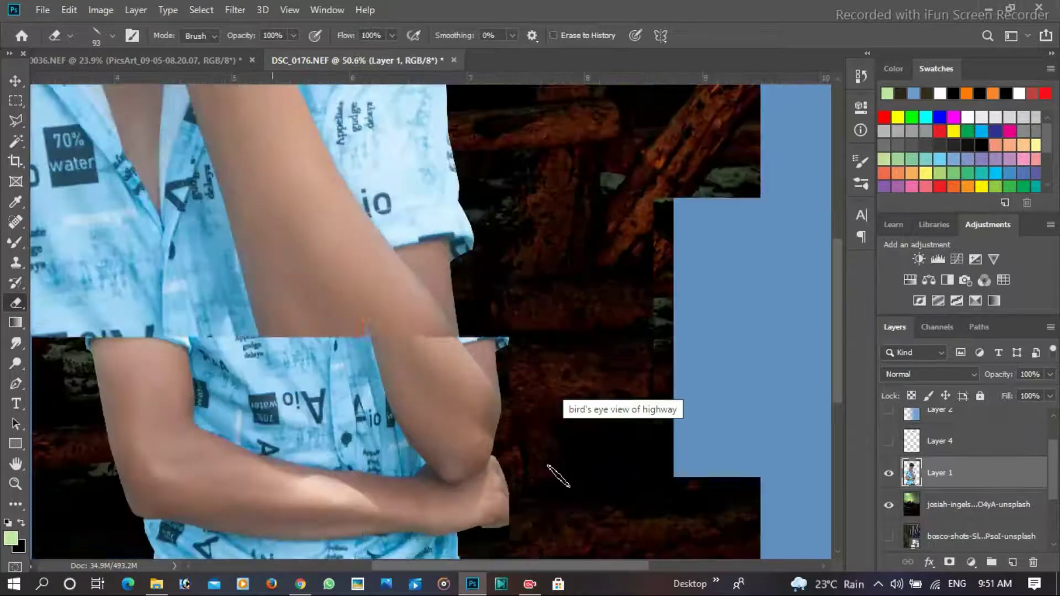
scroll(552, 468, "up", 3)
scroll(546, 464, "down", 2)
scroll(442, 353, "down", 2)
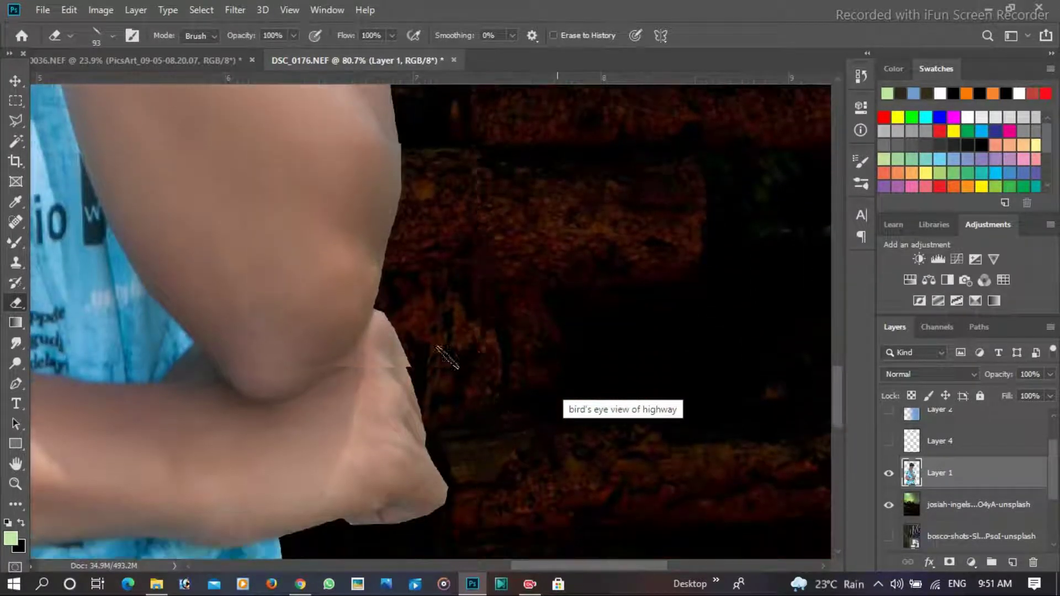
right_click(497, 299)
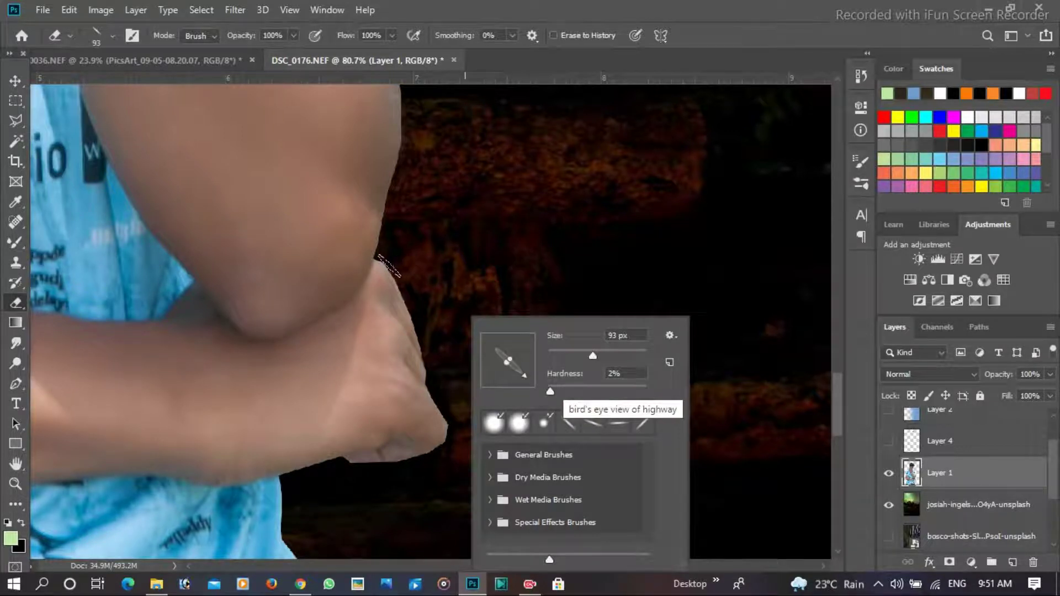
left_click(393, 268)
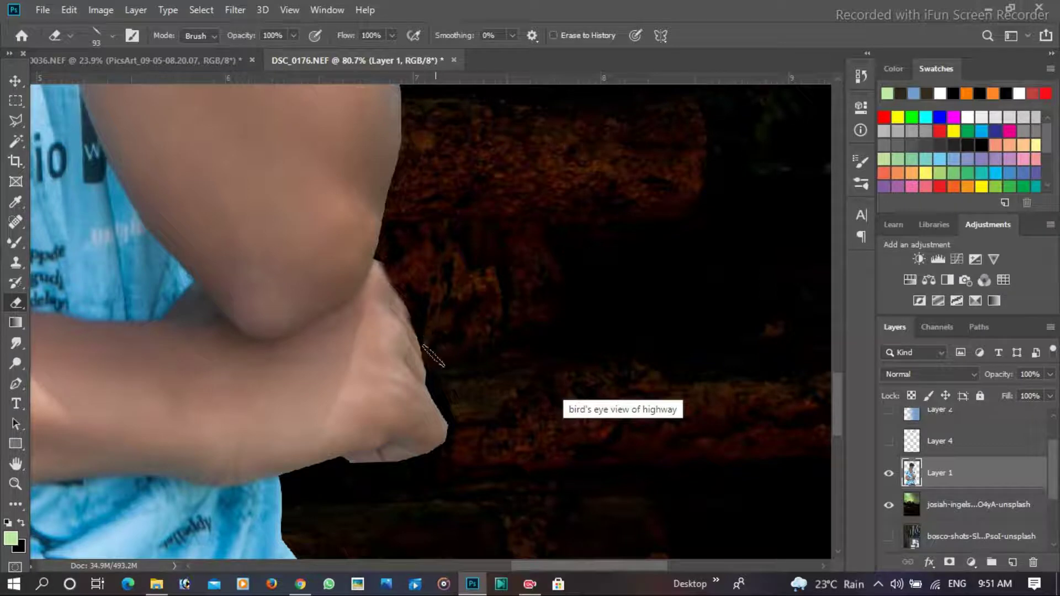
- Erase the stray edge beside the hand, undoing an accidental erase on the background
left_click_drag(442, 376, 440, 374)
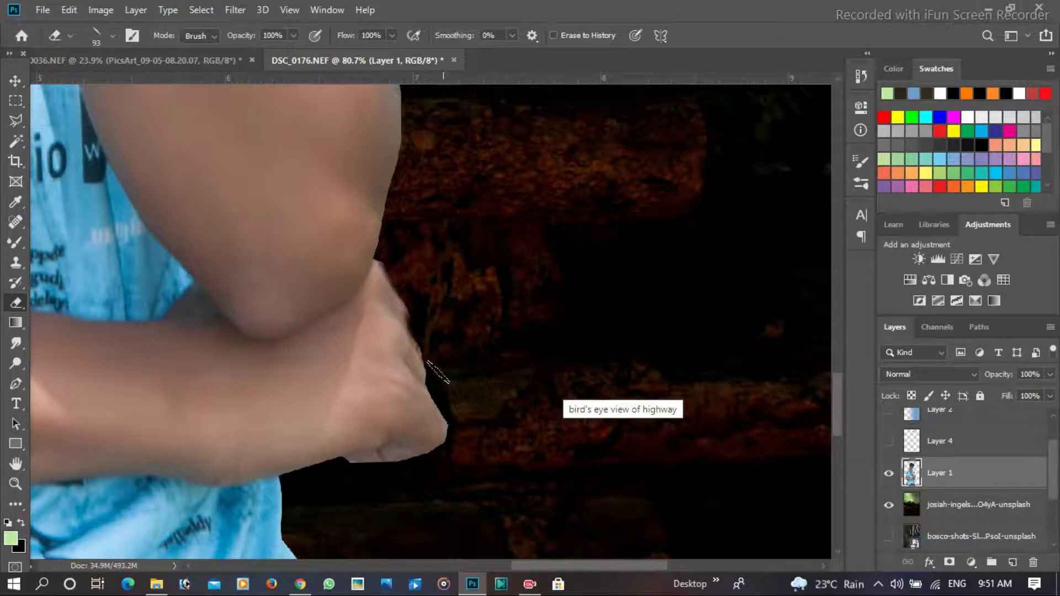
left_click(454, 375, "ctrl")
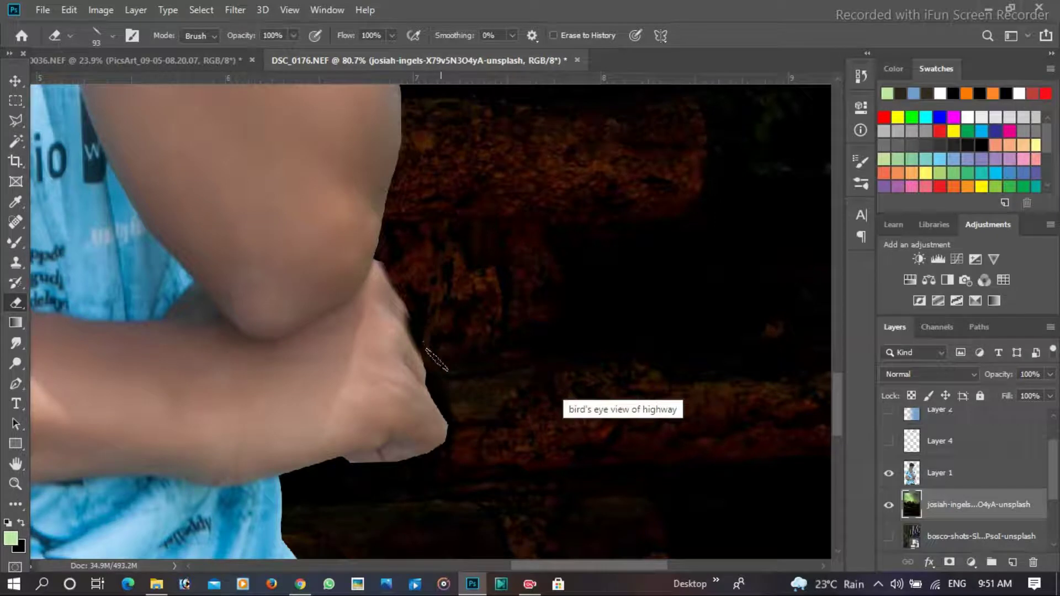
left_click_drag(428, 354, 469, 414)
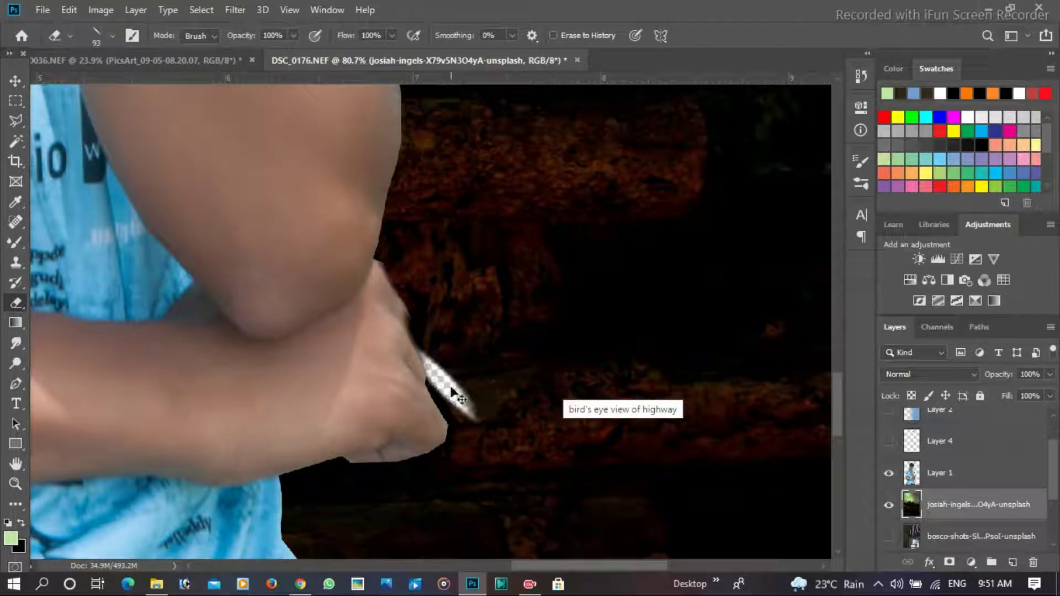
key("ctrl+z")
key("alt+]")
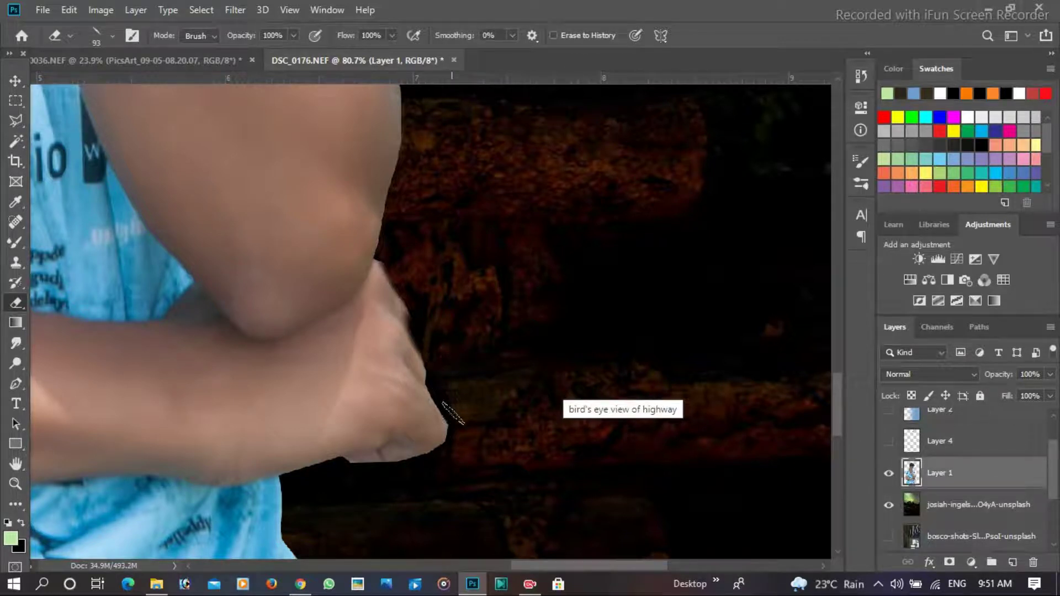
- Trim the forearm's lower edges on Layer 1, then zoom out to the whole composite
mouse_move(453, 413)
left_mouse_down()
mouse_move(449, 456)
mouse_move(418, 472)
mouse_move(355, 466)
mouse_move(405, 479)
mouse_move(455, 460)
left_mouse_up()
mouse_move(352, 501)
left_mouse_down()
mouse_move(347, 474)
mouse_move(331, 464)
mouse_move(308, 474)
mouse_move(331, 474)
mouse_move(313, 486)
left_mouse_up()
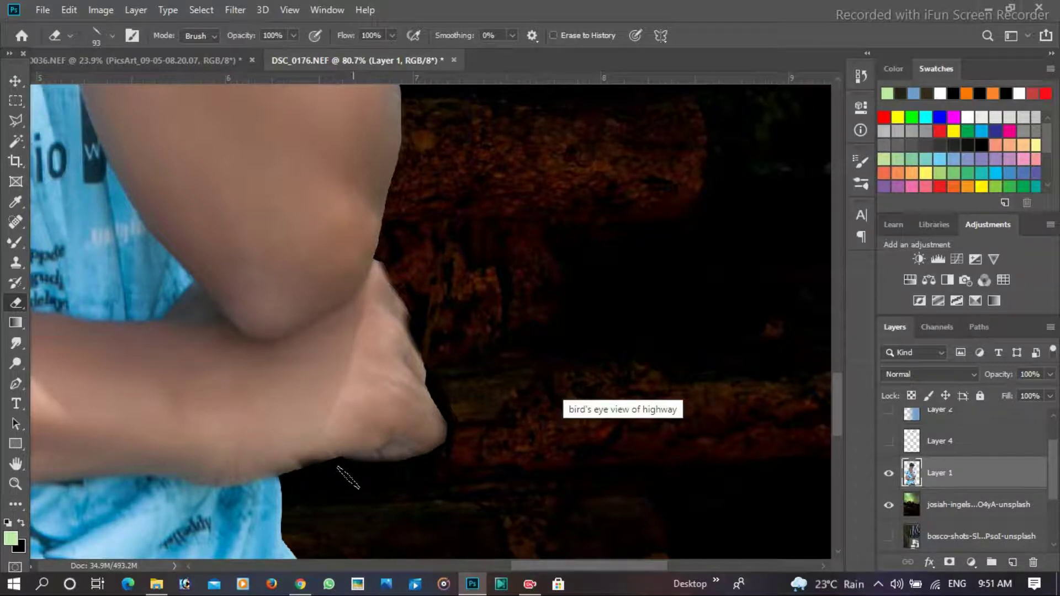
scroll(347, 477, "down", 4, "alt")
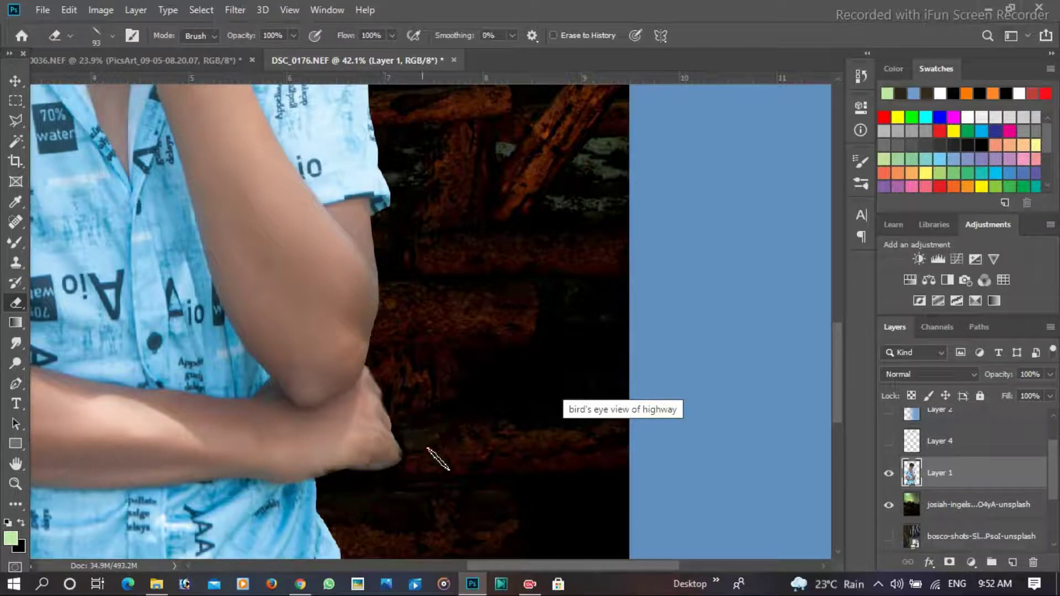
scroll(438, 460, "down", 3, "alt")
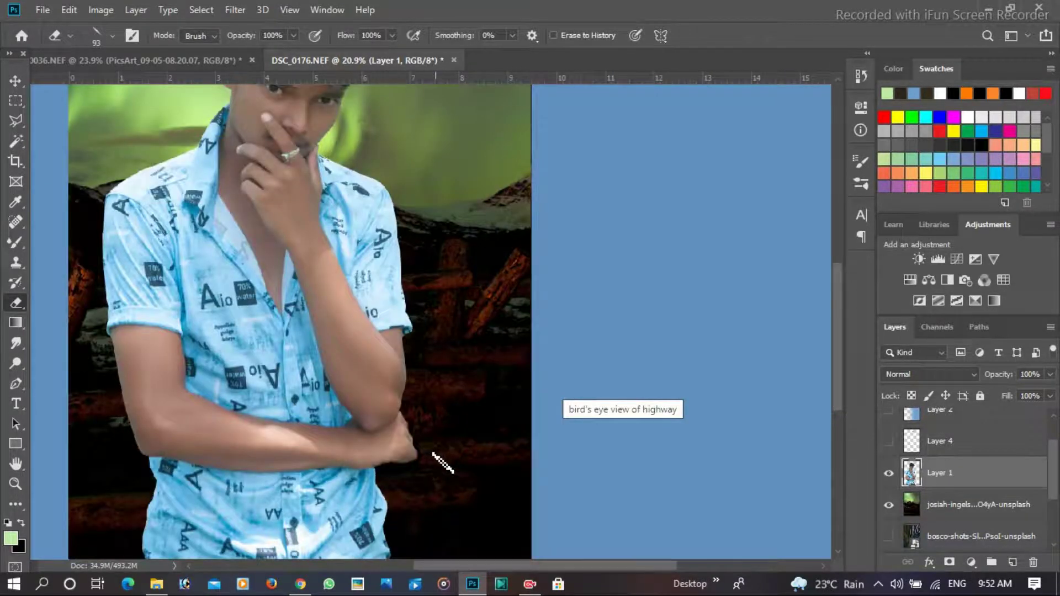
scroll(441, 462, "down", 1, "alt")
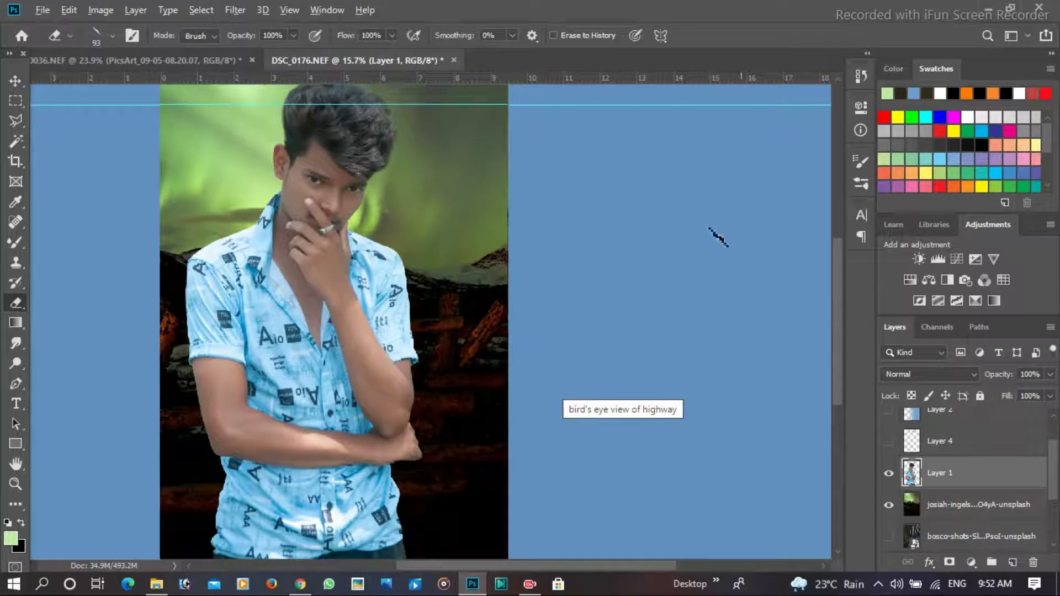
scroll(497, 279, "down", 2)
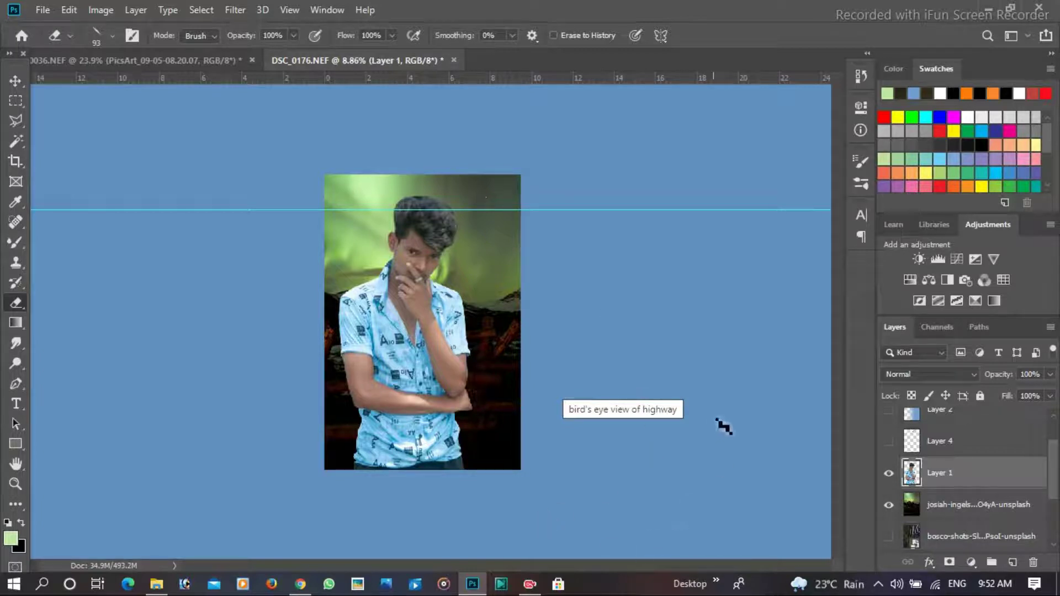
- Select Layer 1 and zoom into the man's eye
left_click(16, 80)
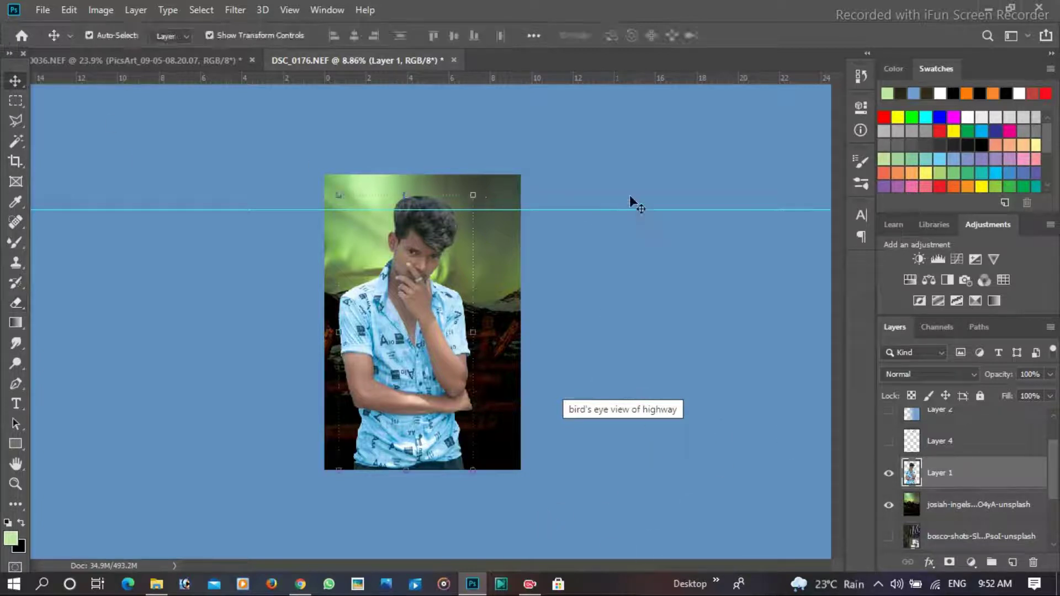
left_click(644, 176)
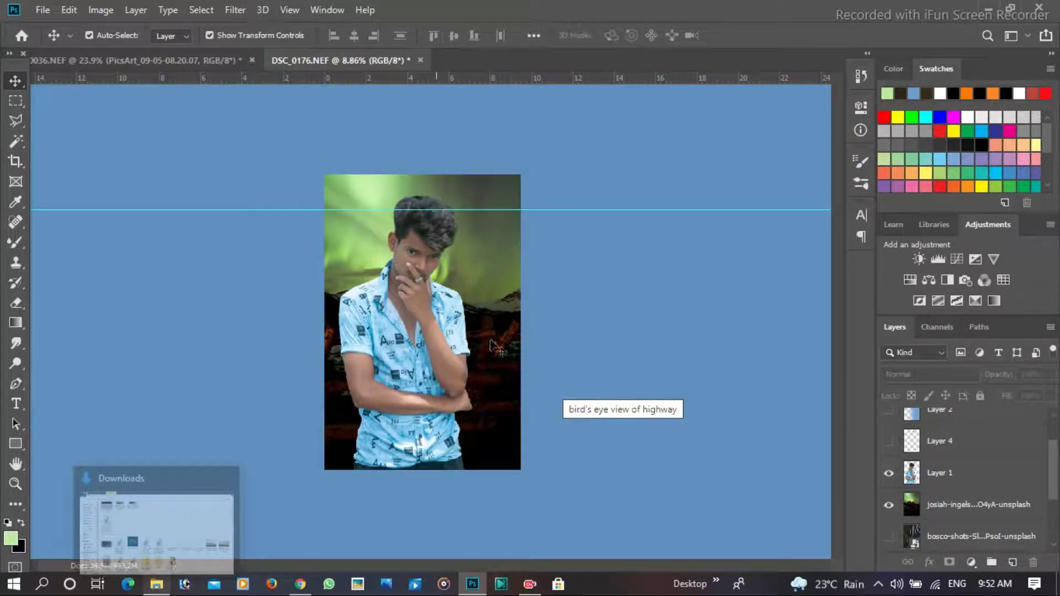
left_click(949, 473)
scroll(403, 235, "up", 2)
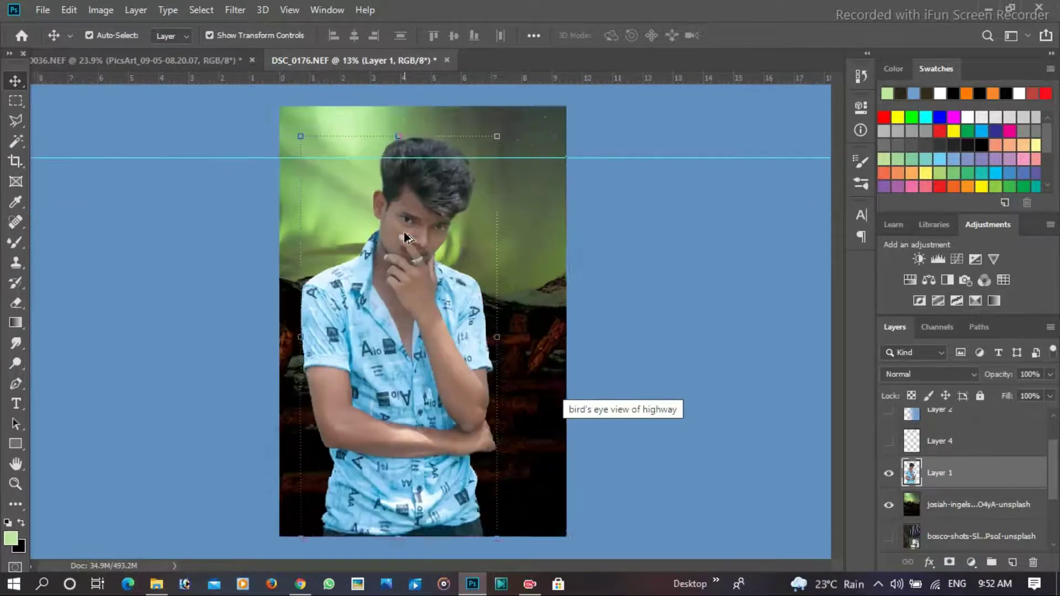
scroll(405, 236, "up", 2)
scroll(404, 236, "up", 2)
scroll(405, 234, "up", 3)
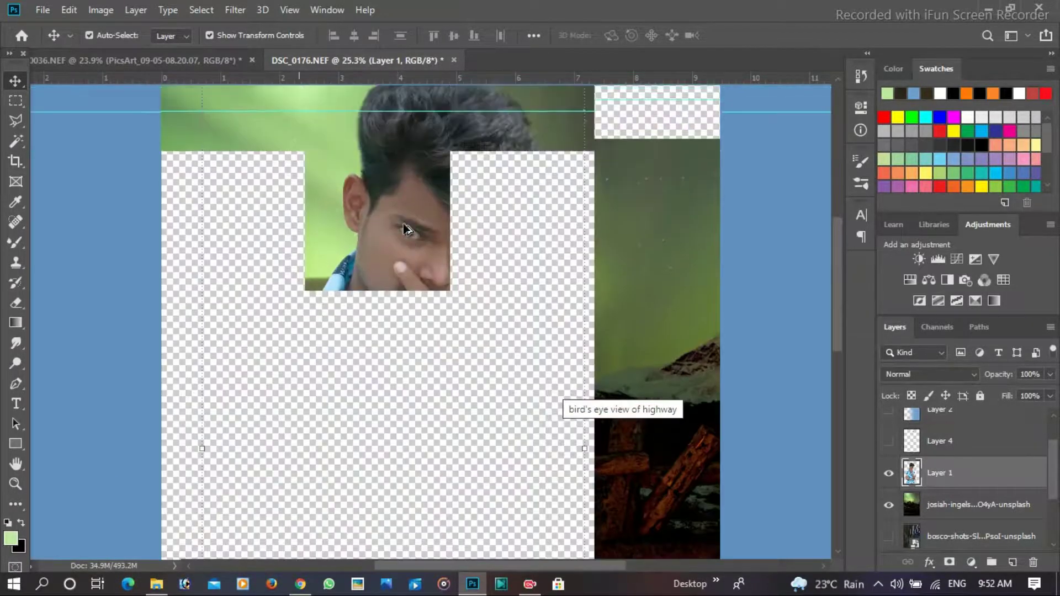
scroll(422, 253, "up", 1)
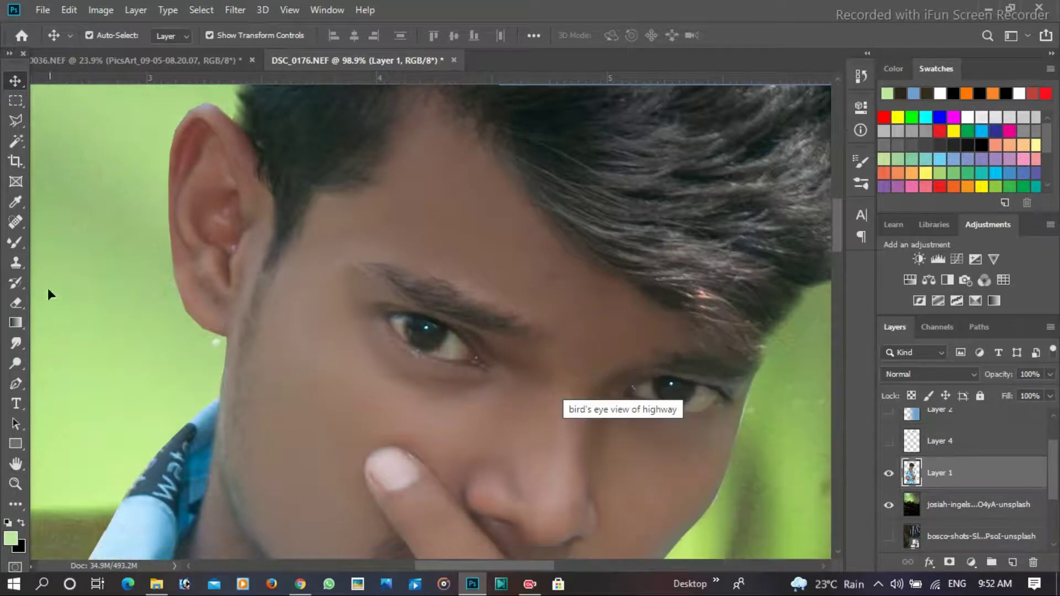
- Paint a light green ring around the iris with a size 8 Soft Light brush
right_click(16, 242)
left_click(61, 245)
mouse_move(453, 323)
left_mouse_down()
mouse_move(435, 330)
mouse_move(409, 310)
mouse_move(464, 359)
mouse_move(416, 348)
mouse_move(410, 307)
left_mouse_up()
scroll(436, 330, "up", 2)
scroll(436, 330, "up", 1)
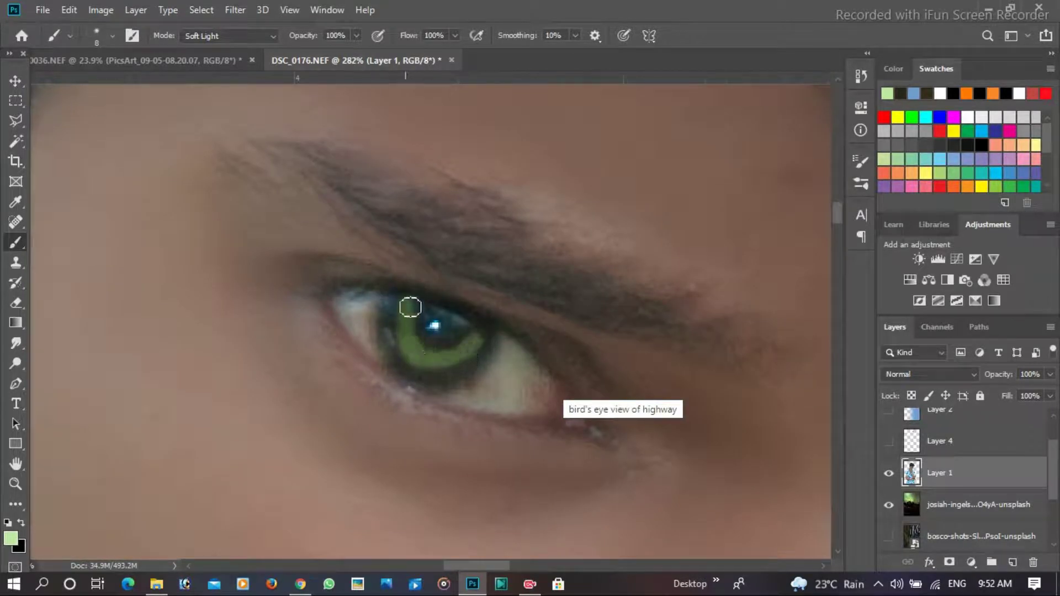
- Undo the Layer 1 paint and tint both irises green on a new Overlay layer
left_click(937, 376)
scroll(936, 385, "down", 2)
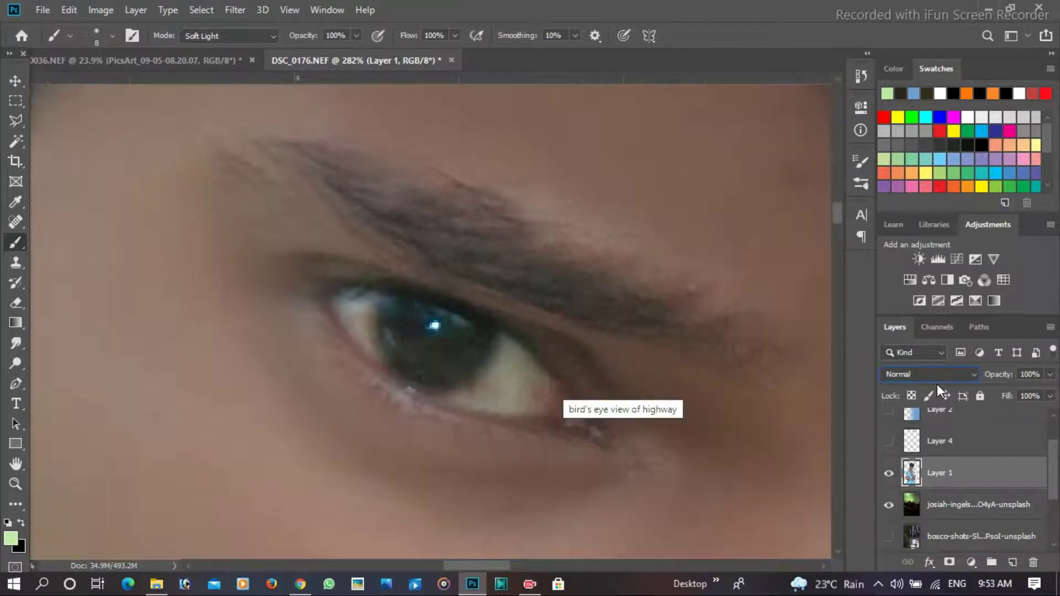
left_click(1011, 562)
mouse_move(404, 325)
left_mouse_down()
mouse_move(412, 343)
mouse_move(485, 348)
left_mouse_up()
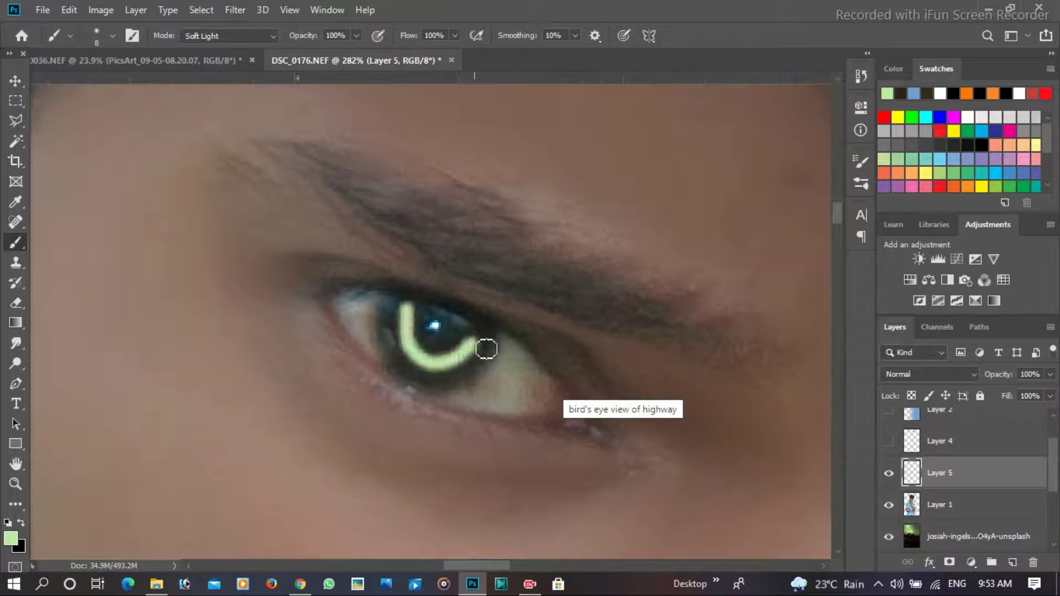
left_click(933, 374)
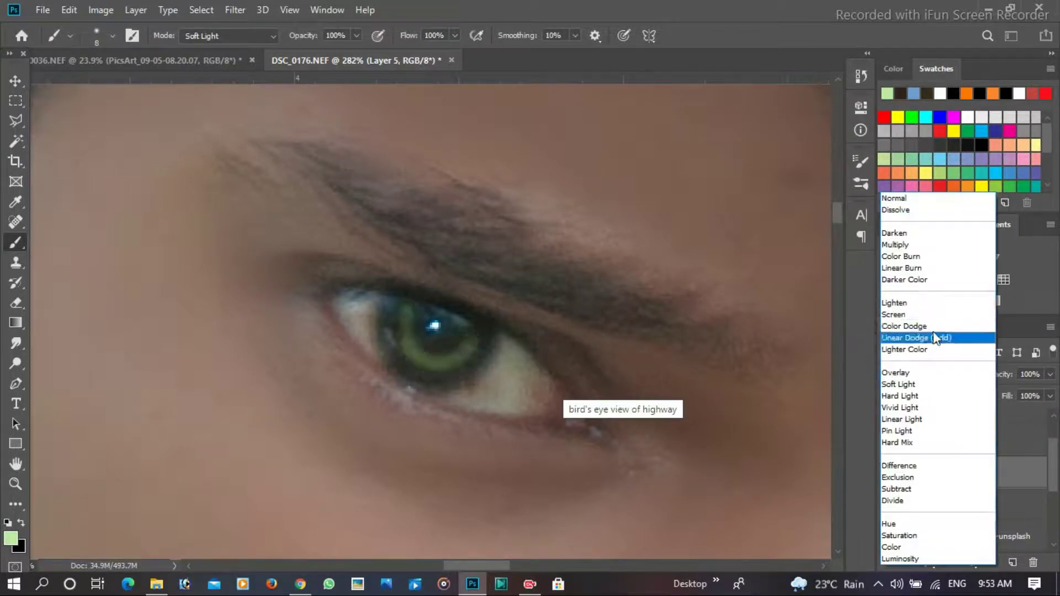
left_click(927, 372)
scroll(662, 359, "down", 5)
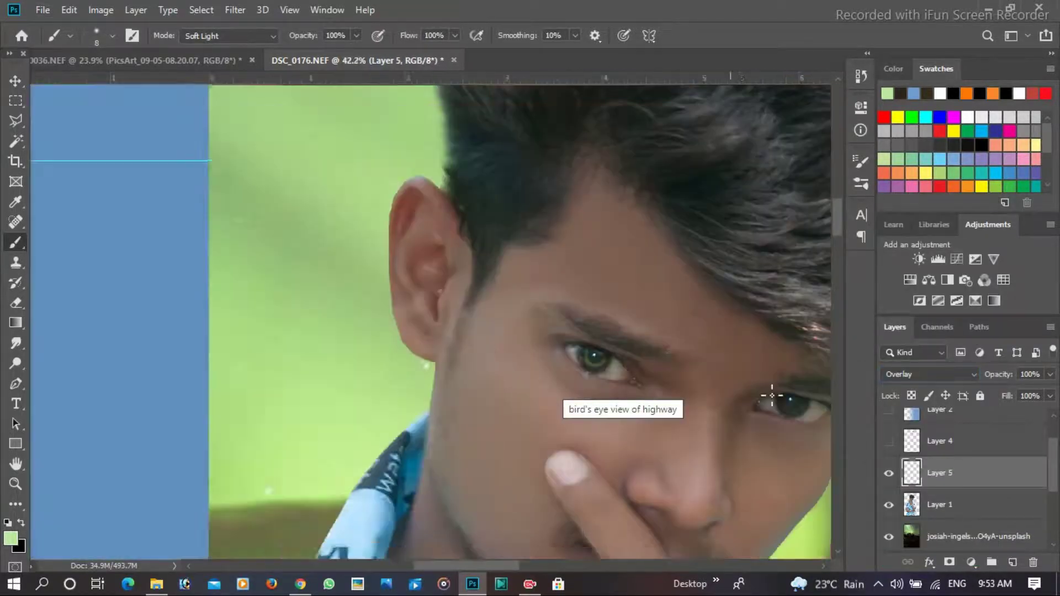
scroll(773, 392, "up", 5)
mouse_move(483, 333)
left_mouse_down()
mouse_move(433, 333)
mouse_move(469, 338)
left_mouse_up()
key("ctrl+z")
- Delete Layer 3 and merge the eye tint layer down
scroll(469, 333, "down", 2)
scroll(473, 328, "down", 5)
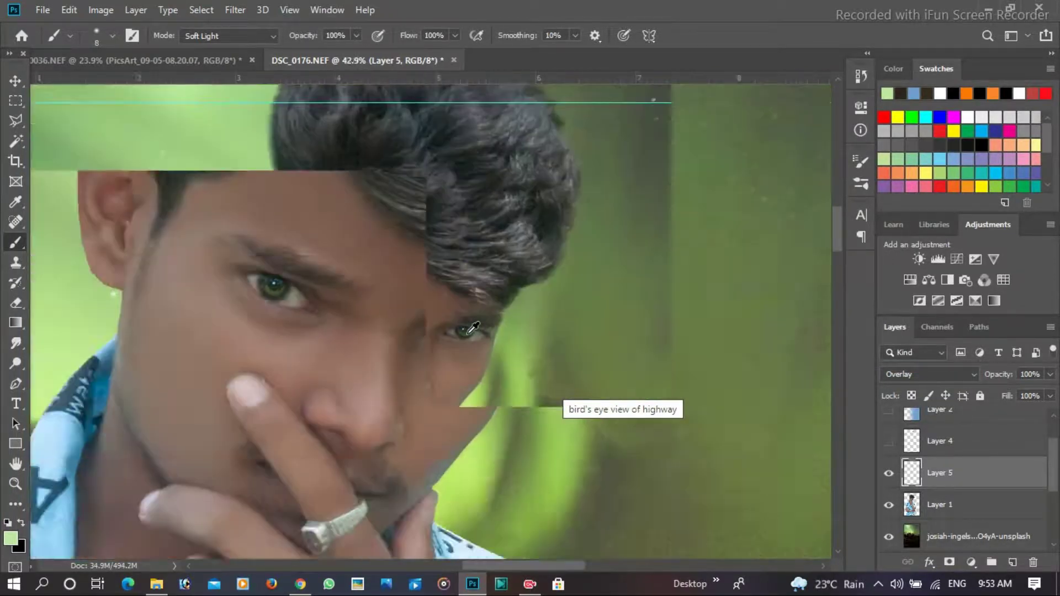
scroll(473, 328, "down", 5)
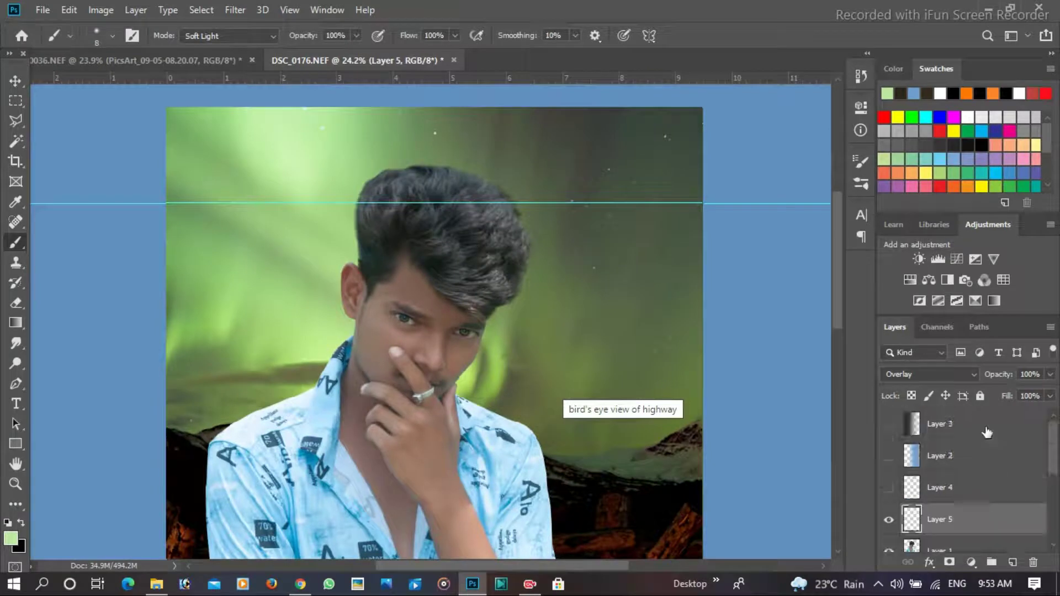
scroll(992, 436, "up", 1)
left_click_drag(938, 424, 1033, 558)
right_click(968, 479)
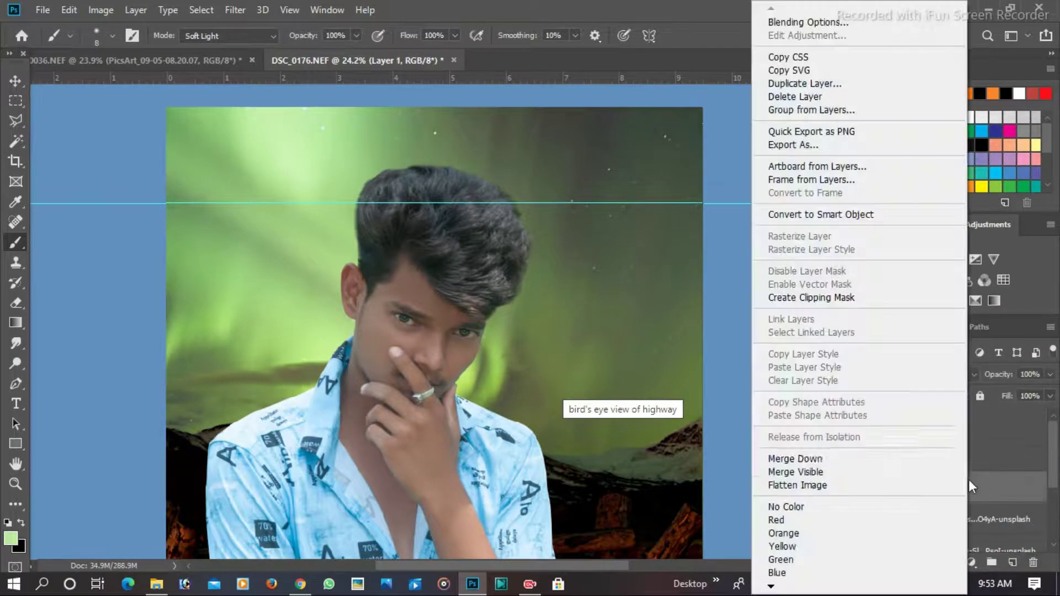
left_click(784, 502)
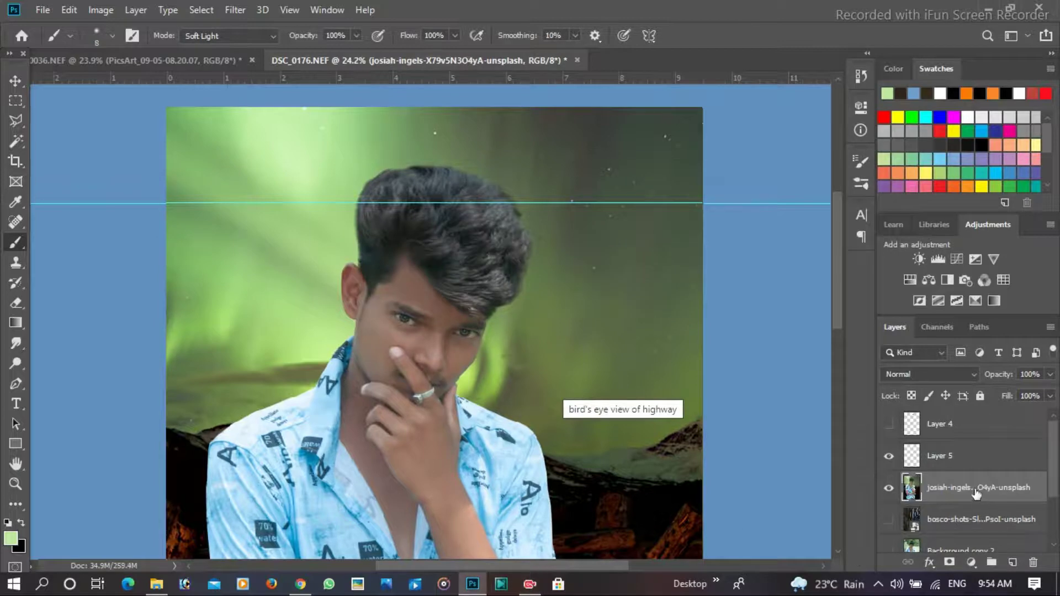
- In the Camera Raw Filter, raise Contrast to +42 and Clarity to +31
left_click(235, 10)
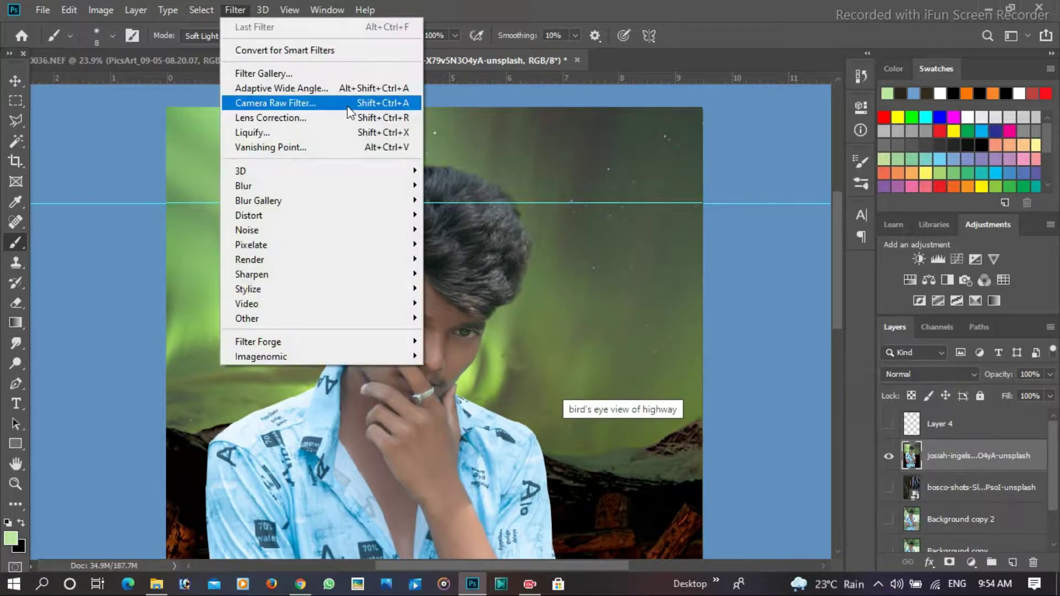
left_click(260, 102)
mouse_move(859, 397)
left_mouse_down()
mouse_move(878, 395)
mouse_move(810, 420)
left_mouse_up()
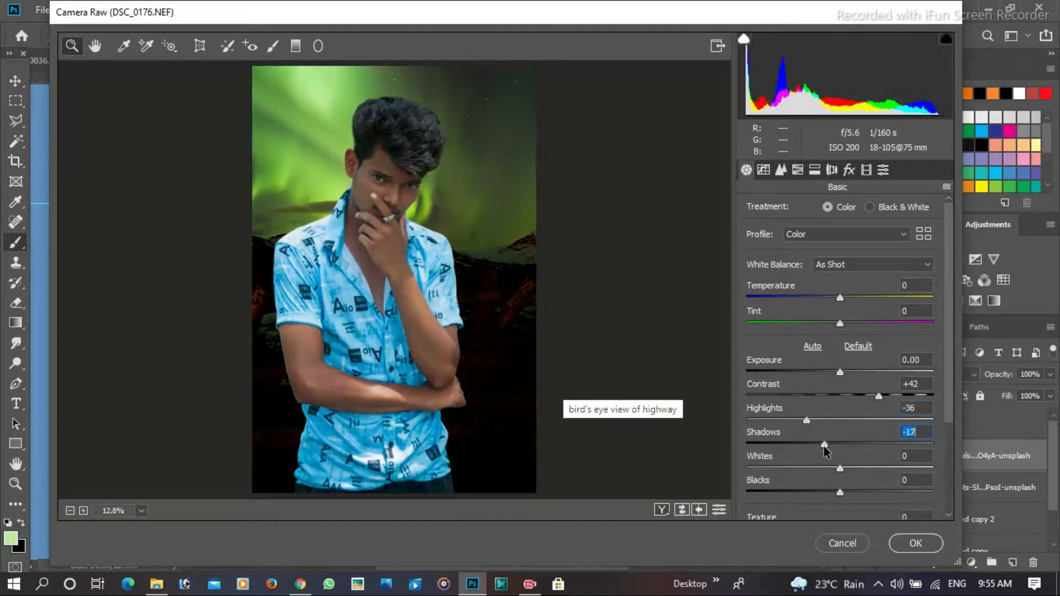
left_click_drag(850, 446, 844, 445)
scroll(874, 391, "down", 3)
left_click(862, 422)
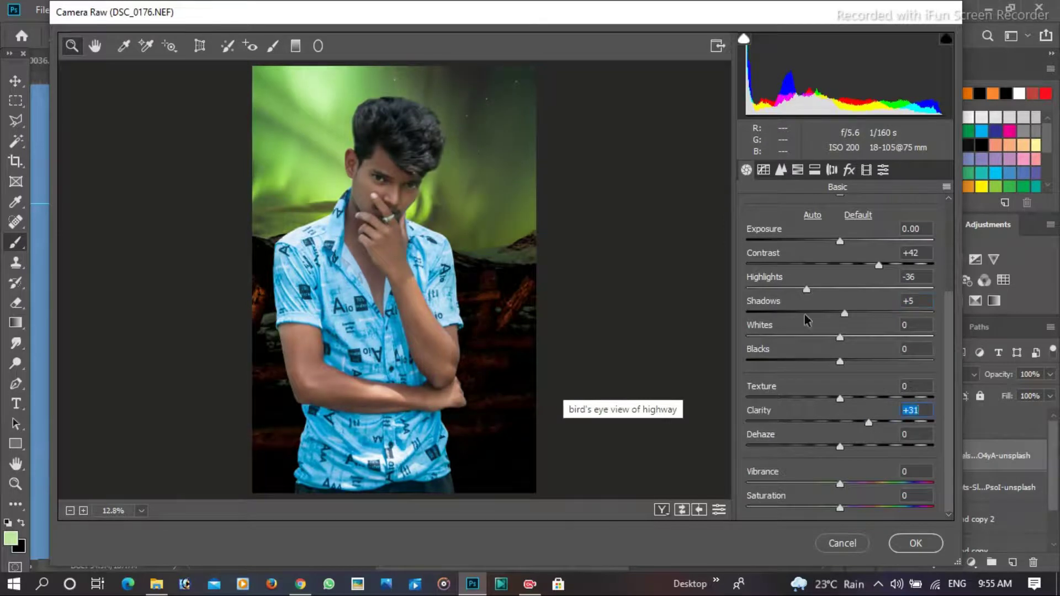
- Brighten orange luminance to +100, reduce green saturation, and fully desaturate aquas and blues
left_click(797, 170)
left_click(866, 293)
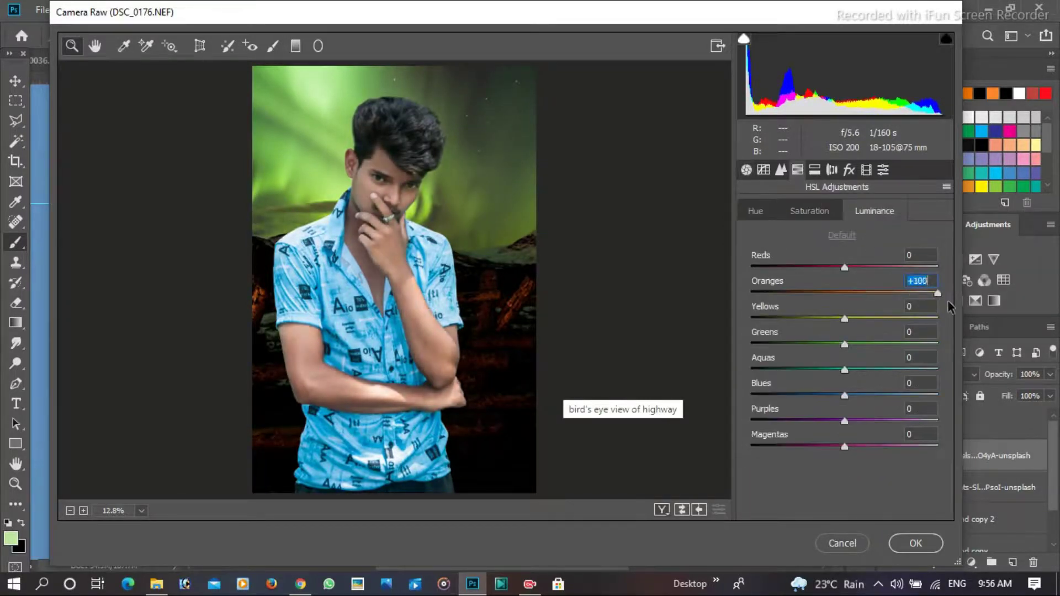
left_click(809, 211)
left_click(878, 343)
mouse_move(878, 344)
left_mouse_down()
mouse_move(795, 353)
mouse_move(833, 355)
left_mouse_up()
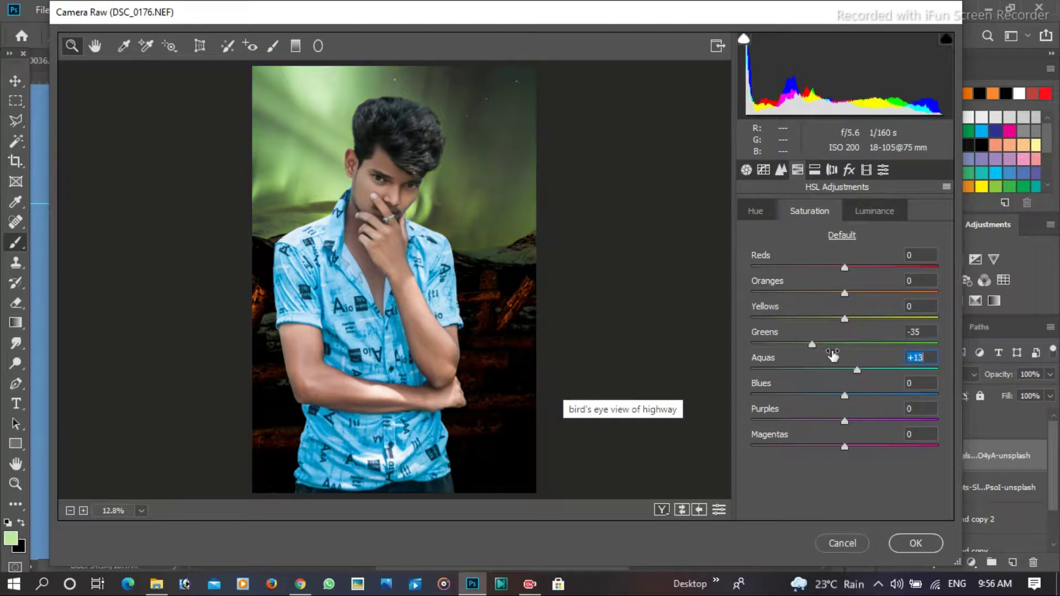
left_click_drag(935, 371, 751, 369)
mouse_move(805, 396)
left_mouse_down()
mouse_move(830, 401)
mouse_move(778, 407)
left_mouse_up()
- Shift the blue hue to -45, push the yellow hue negative, and desaturate yellows to -89
left_click(755, 211)
key("shift+Down")
key("shift+Down")
key("shift+Down")
key("Down")
key("Down")
key("Down")
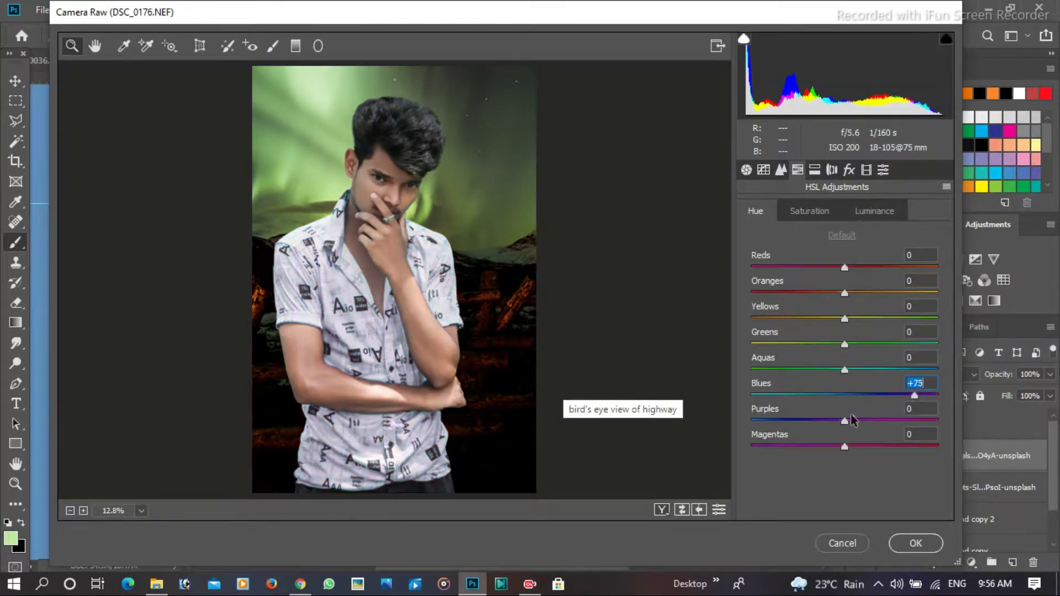
left_click_drag(845, 319, 743, 354)
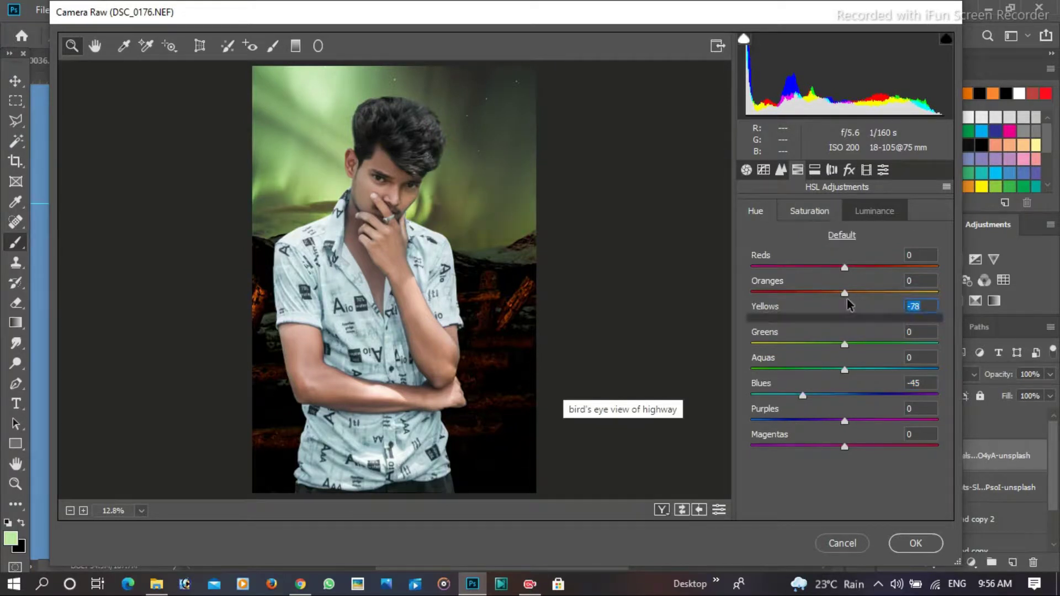
left_click(809, 211)
left_click_drag(844, 319, 762, 320)
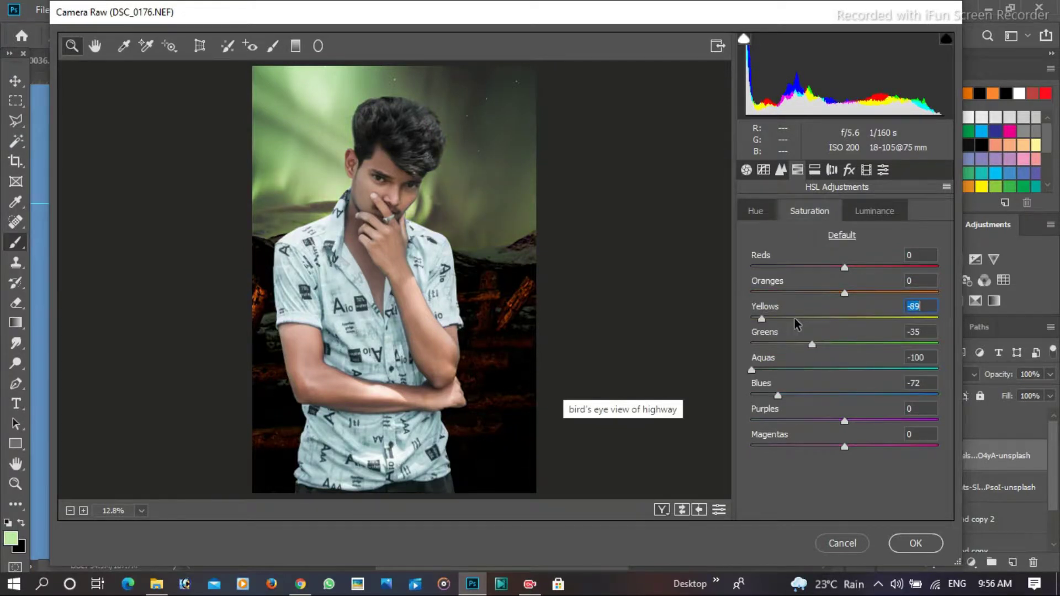
- Add a -49 post-crop vignette with midpoint 30 and apply the Camera Raw grade
left_click(849, 169)
left_click_drag(851, 360, 824, 360)
mouse_move(828, 401)
left_mouse_down()
mouse_move(809, 407)
mouse_move(899, 423)
left_mouse_up()
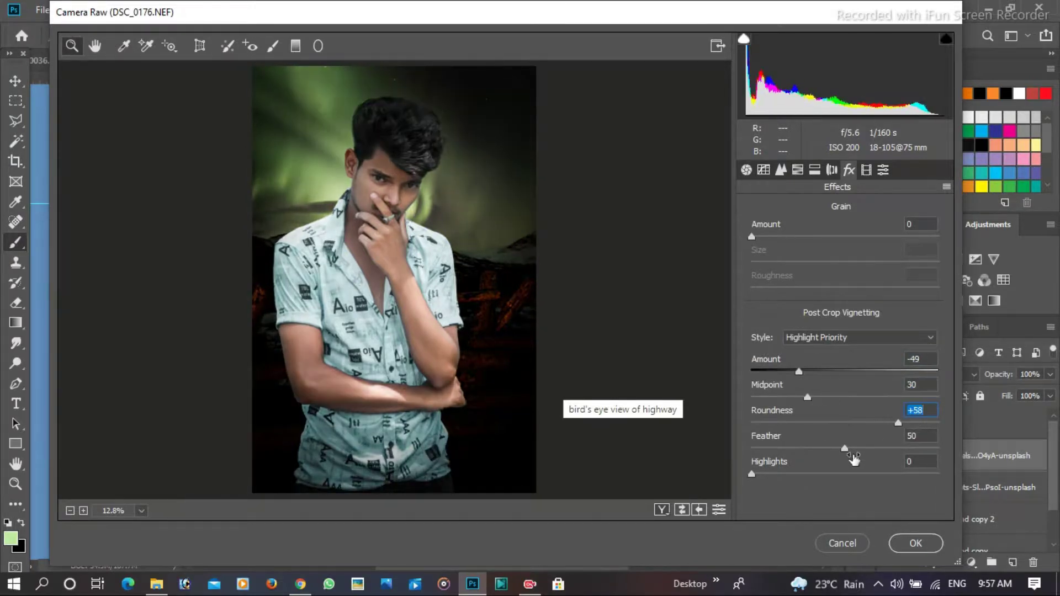
left_click(931, 547)
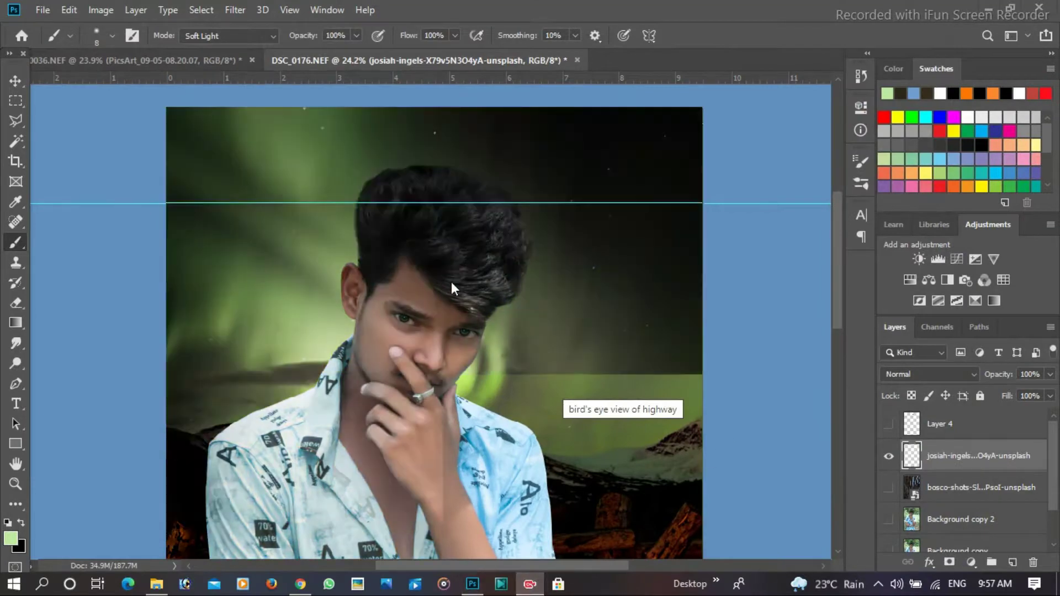
- Drag a 4:5 crop box around the man's head and upper body
scroll(432, 276, "down", 3)
scroll(433, 277, "down", 3)
key("c")
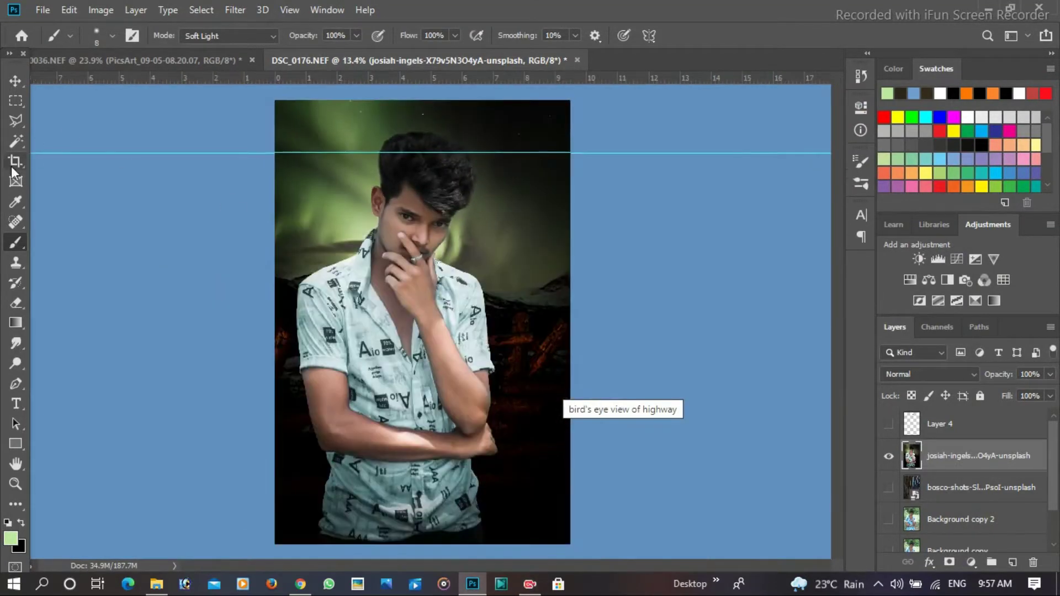
mouse_move(424, 276)
left_mouse_down()
mouse_move(462, 410)
mouse_move(475, 401)
left_mouse_up()
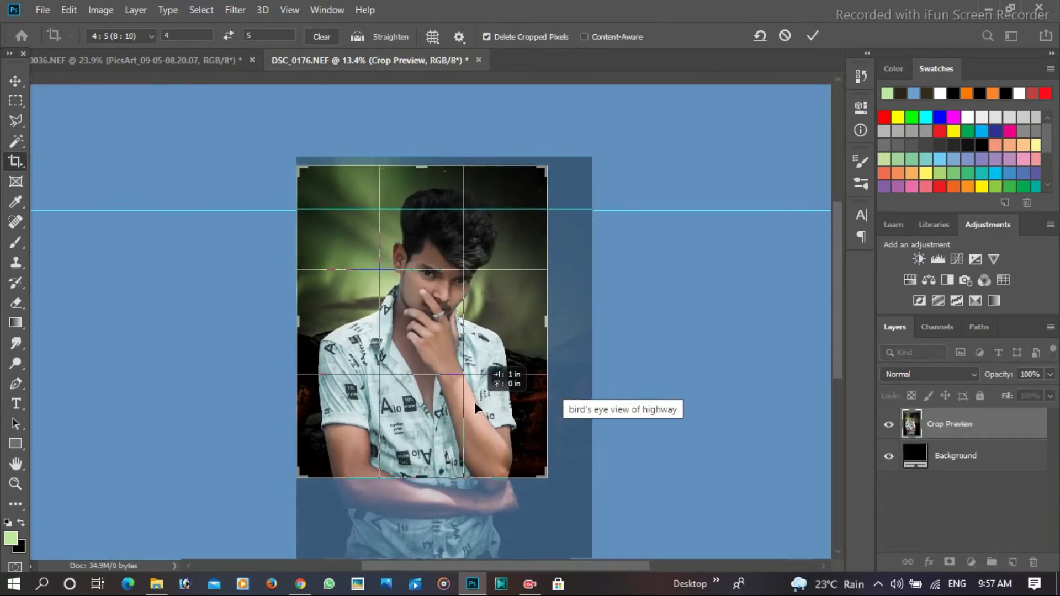